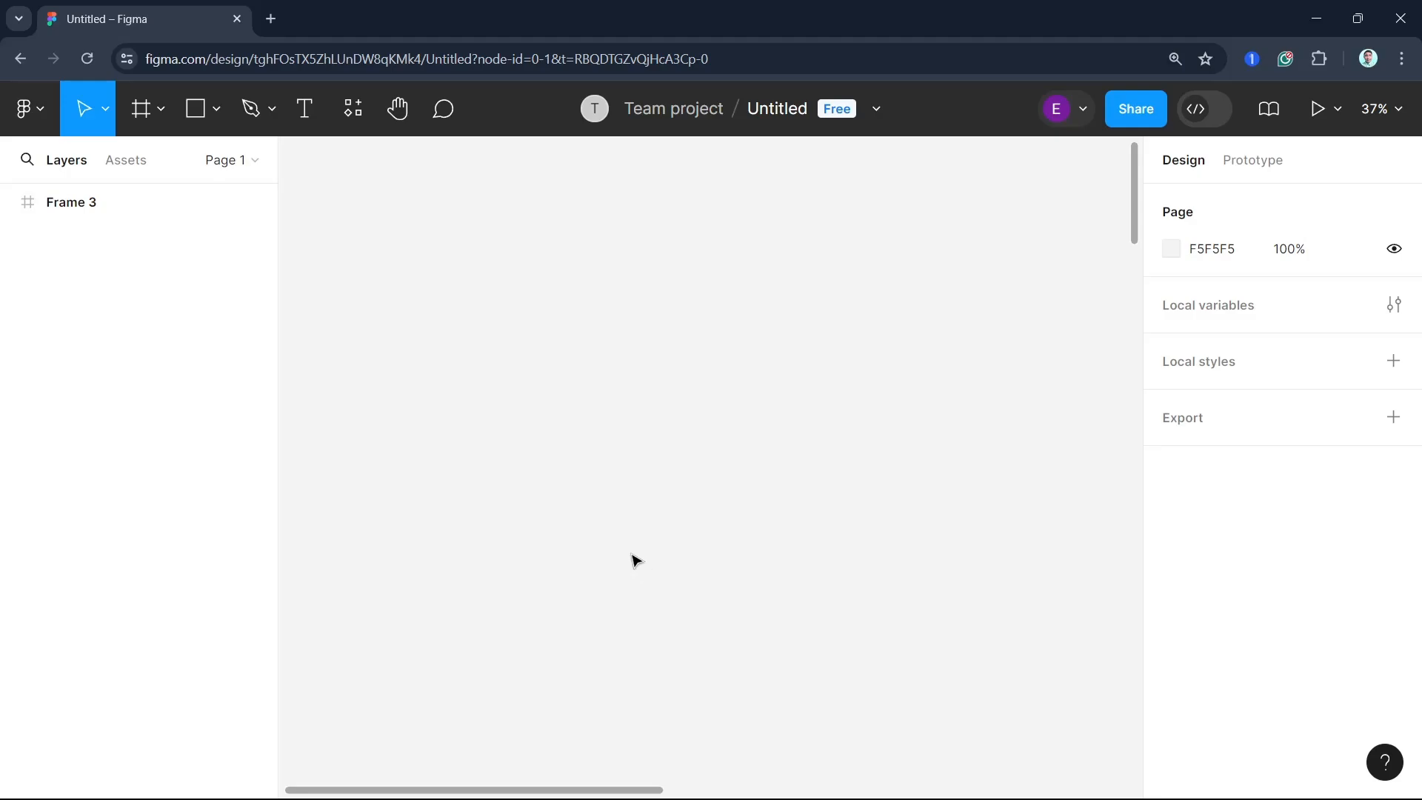
Draw a landscape frame of about 1421 × 646 on the empty canvas
left_click(164, 120)
left_click(175, 165)
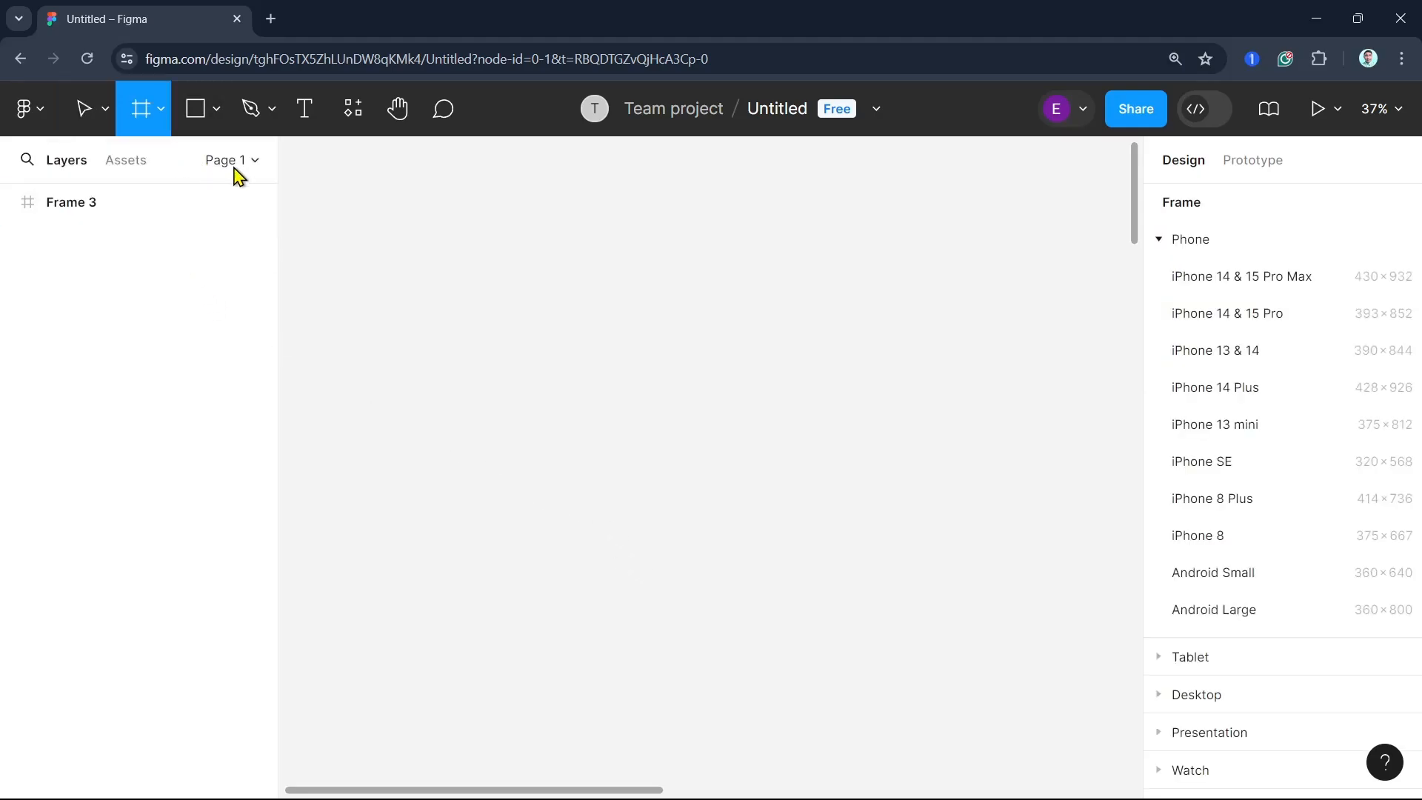
mouse_move(322, 204)
left_mouse_down()
mouse_move(845, 565)
mouse_move(1029, 616)
mouse_move(998, 500)
mouse_move(927, 478)
left_mouse_up()
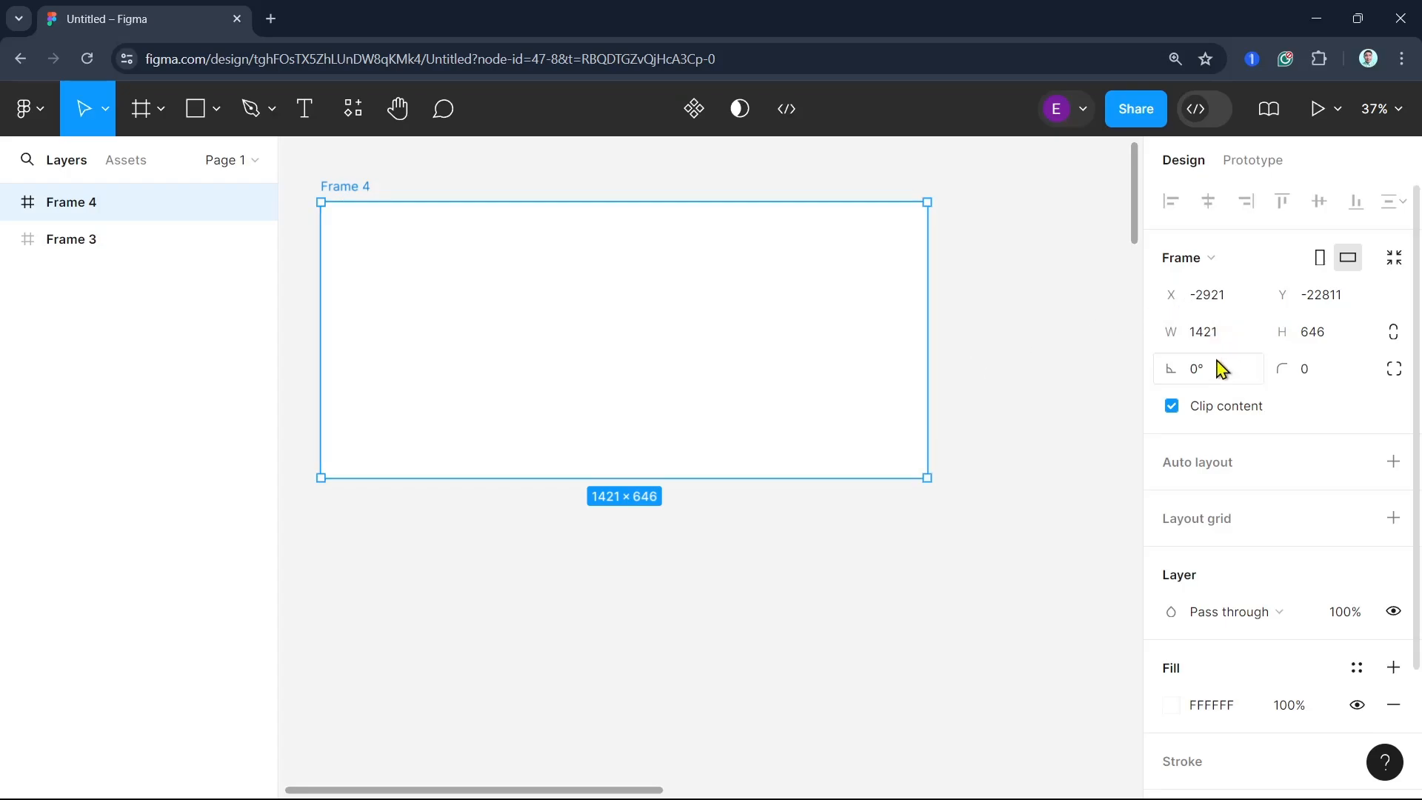
Set the new frame's size to 1440 × 1024 and move it toward the middle of the visible canvas
left_click(1207, 335)
type("1440")
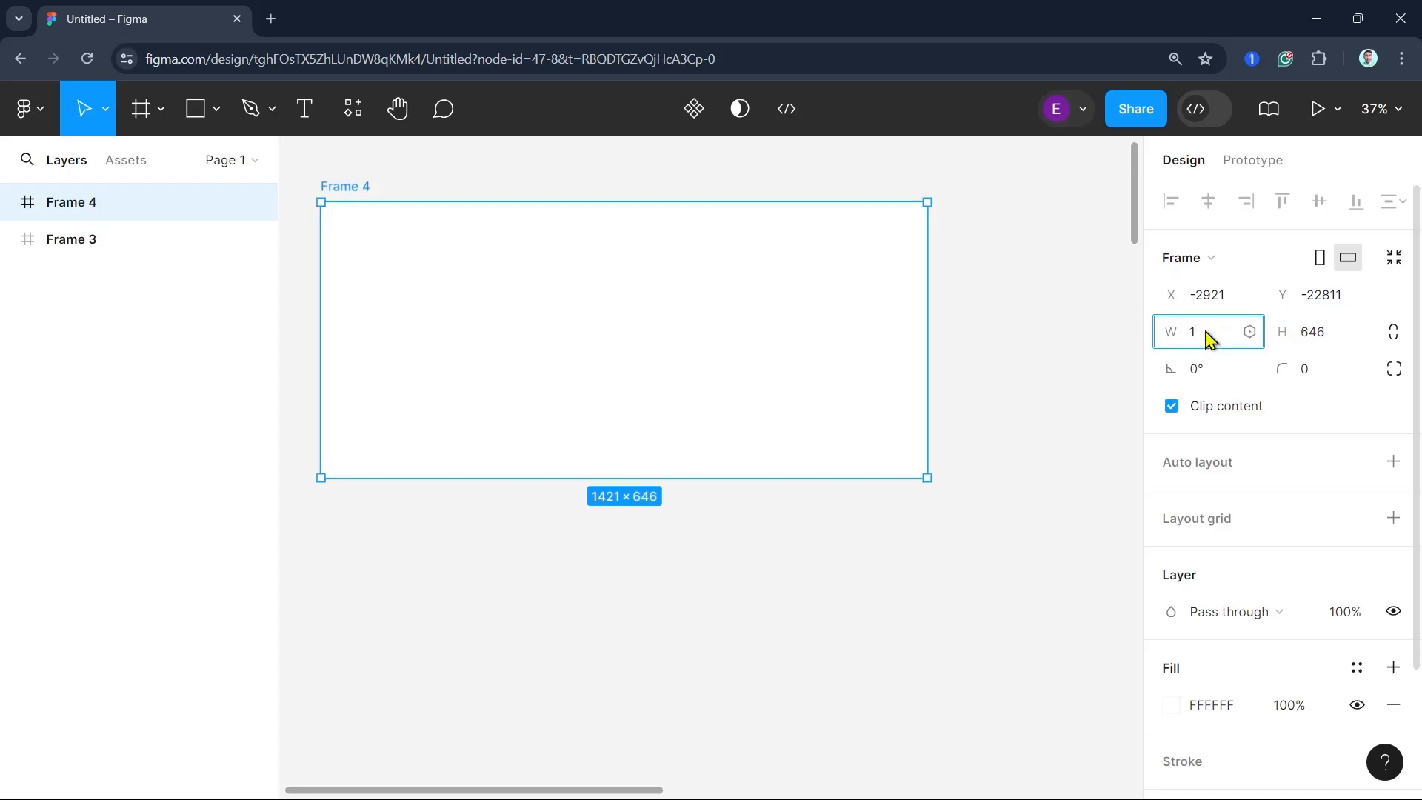
key("Tab")
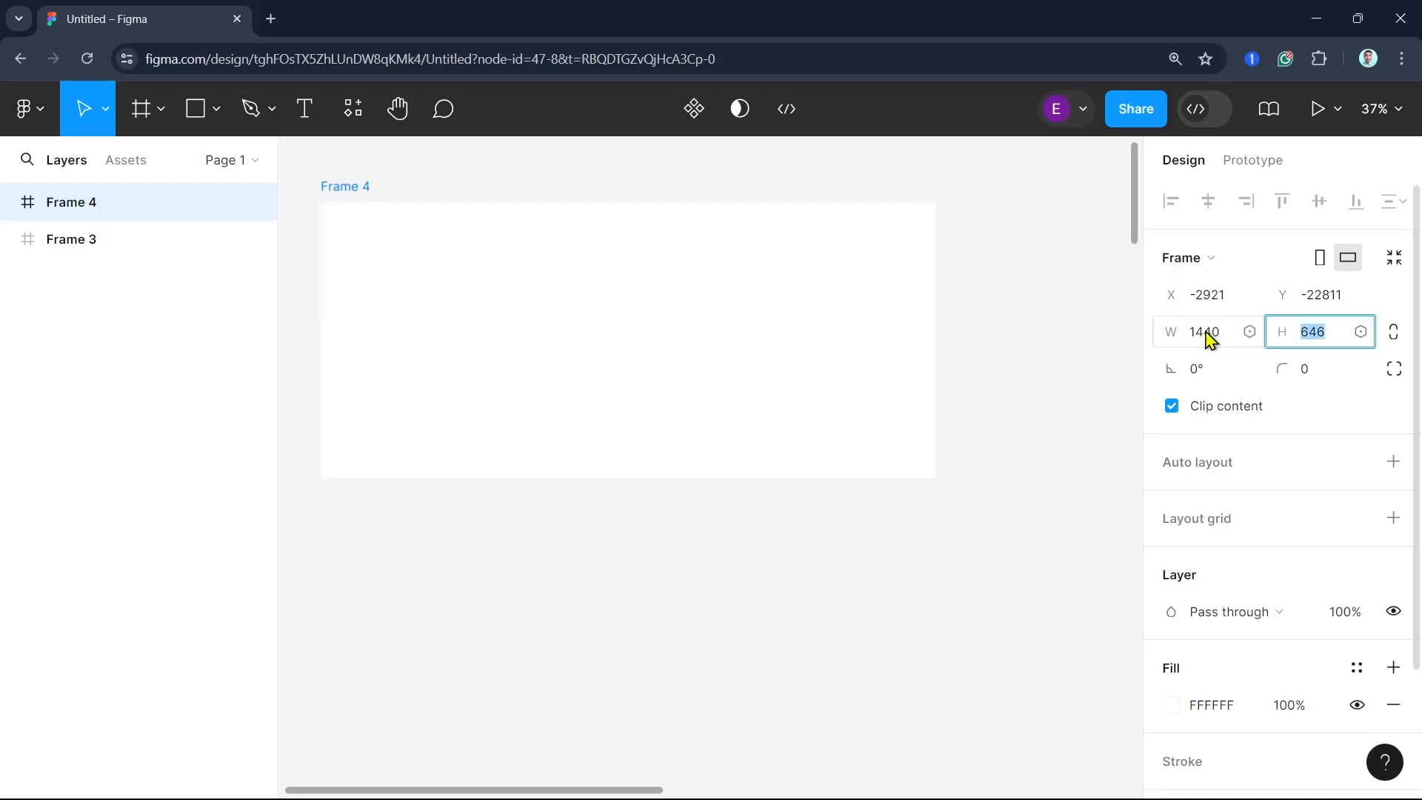
type("1024")
key("Return")
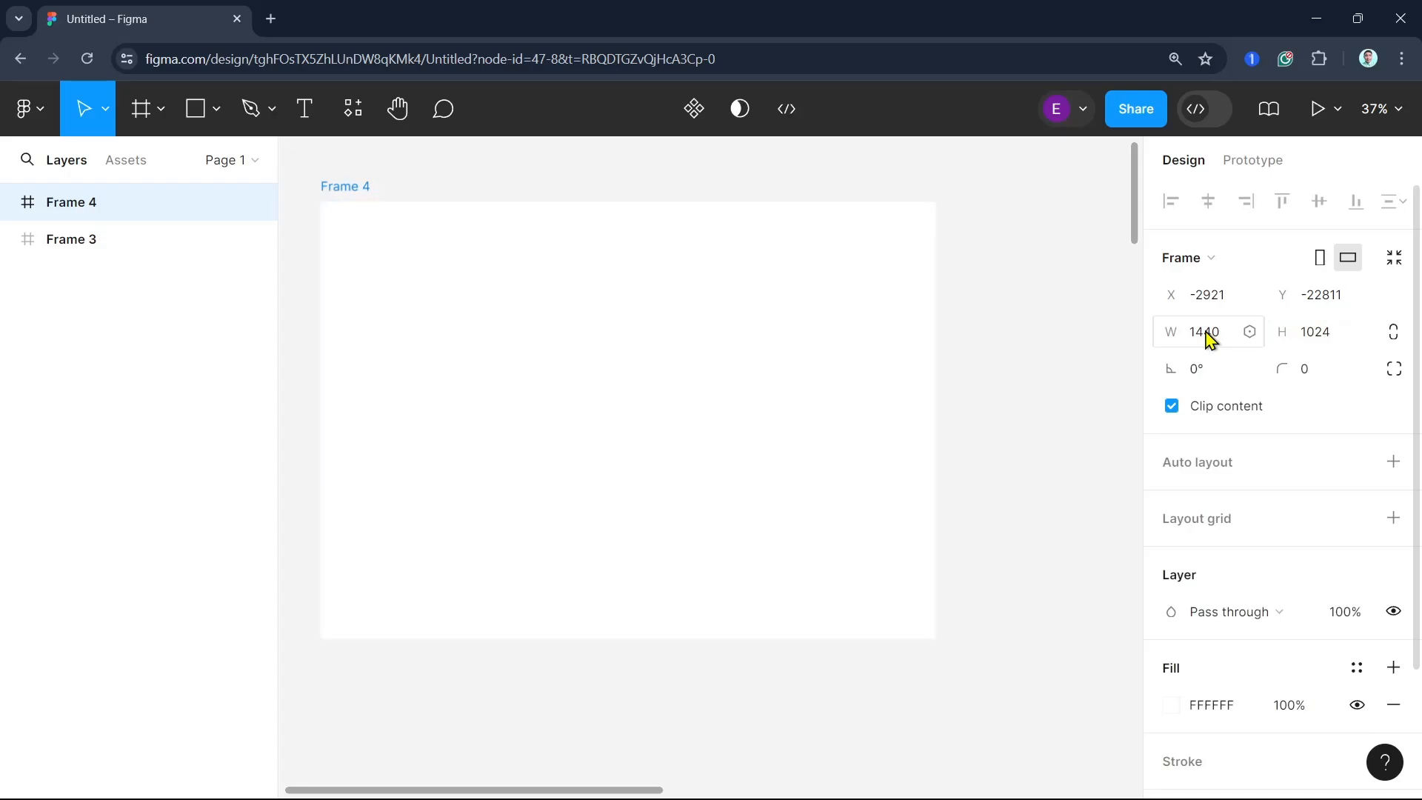
left_click_drag(746, 470, 818, 521)
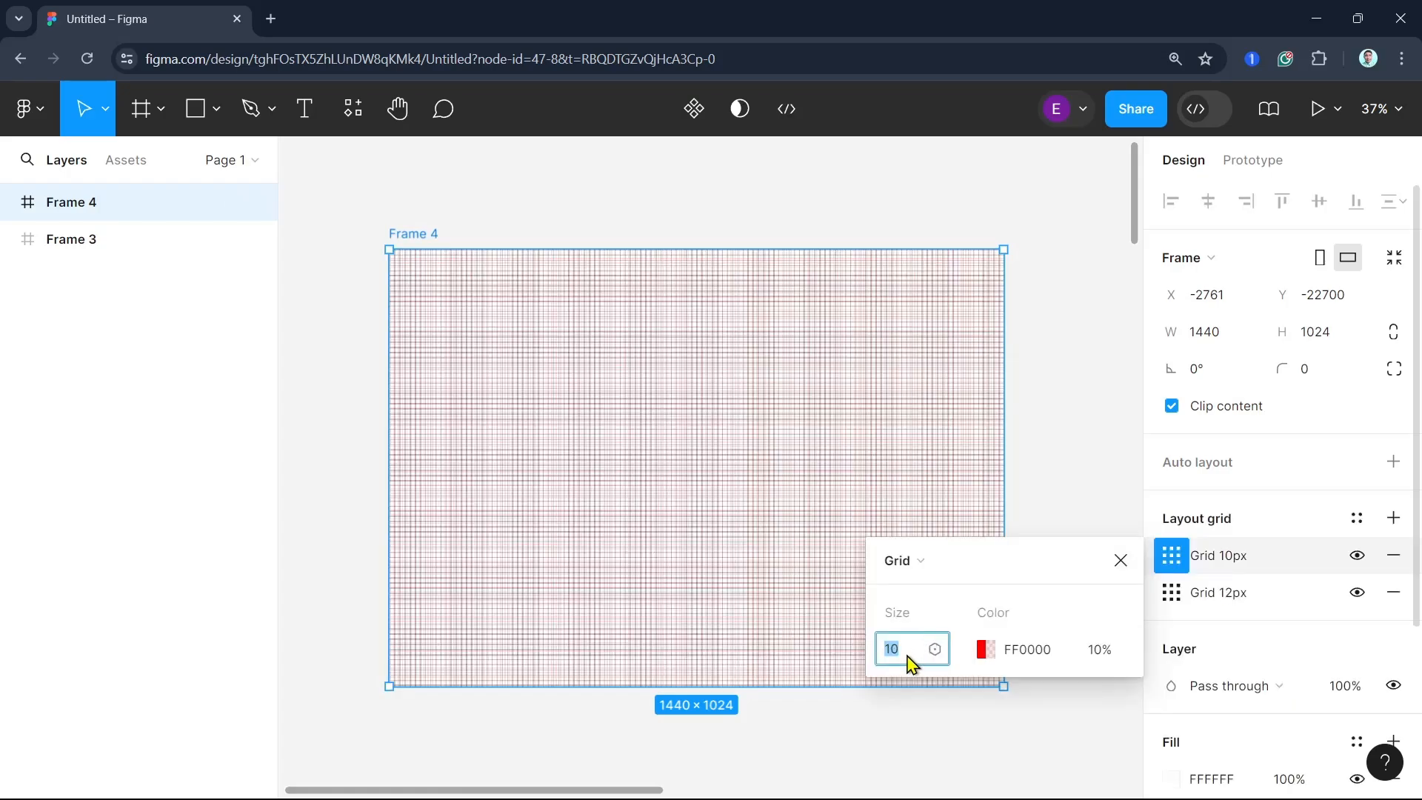
Change the frame's 10 px layout grid to 12 columns of Stretch type with a margin of 120
left_click(897, 561)
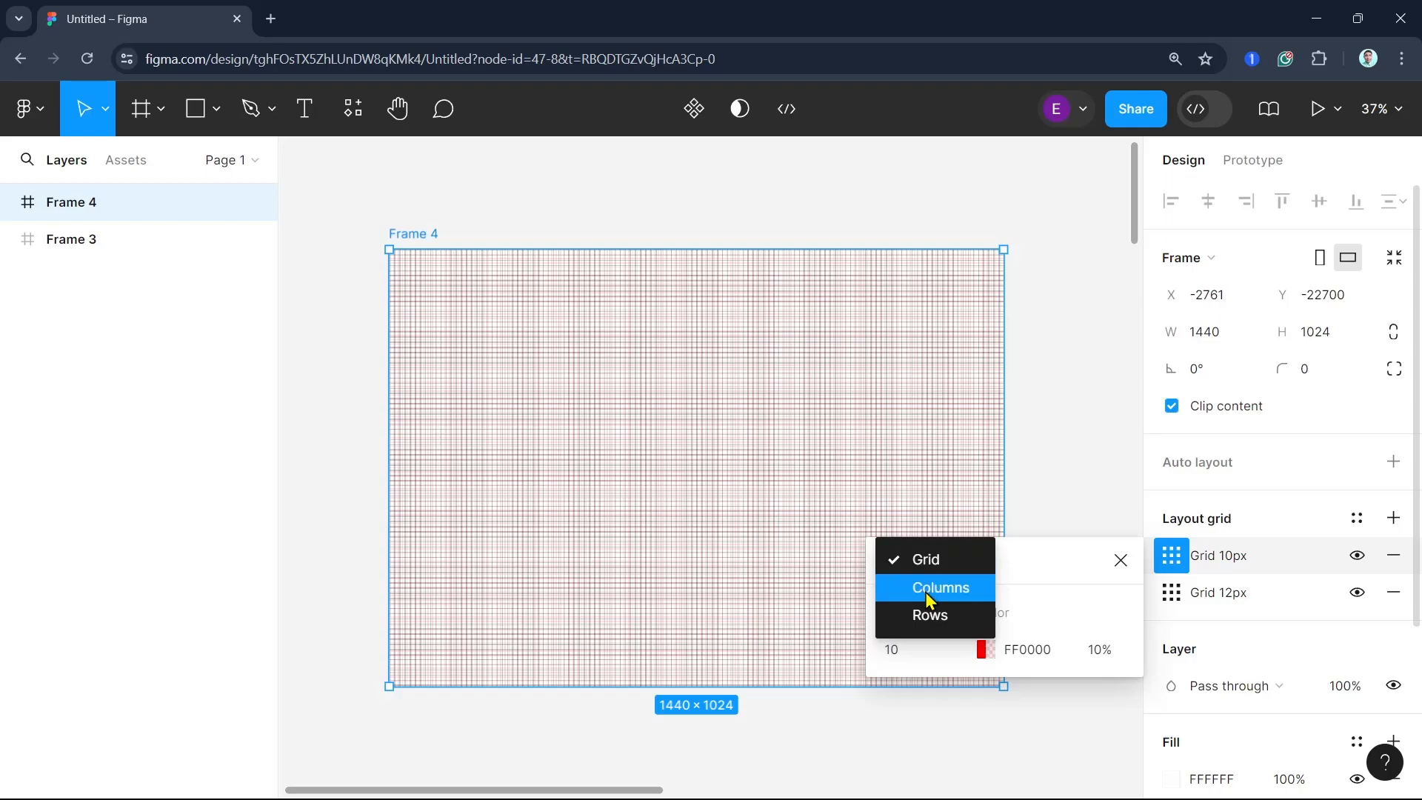
left_click(922, 585)
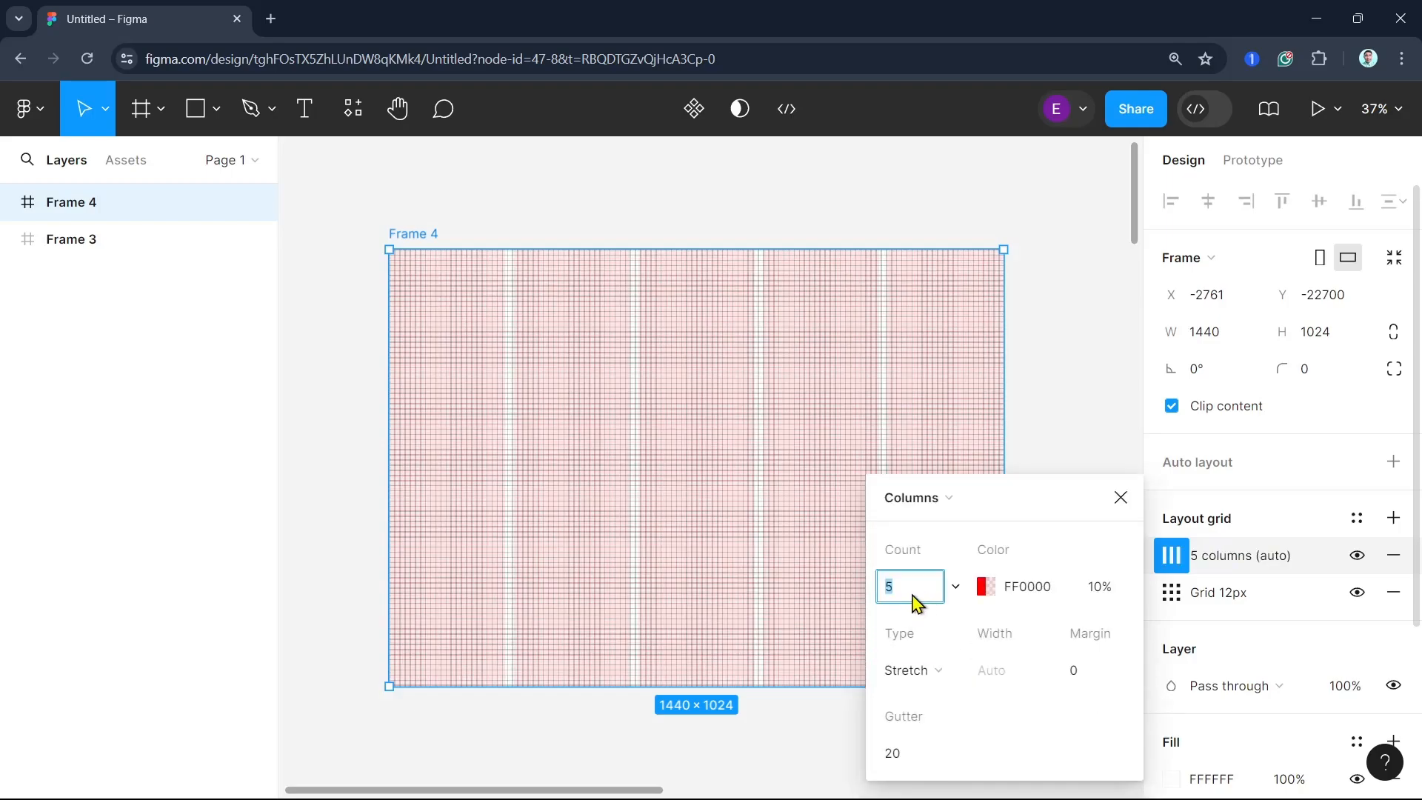
type("12")
left_click(932, 680)
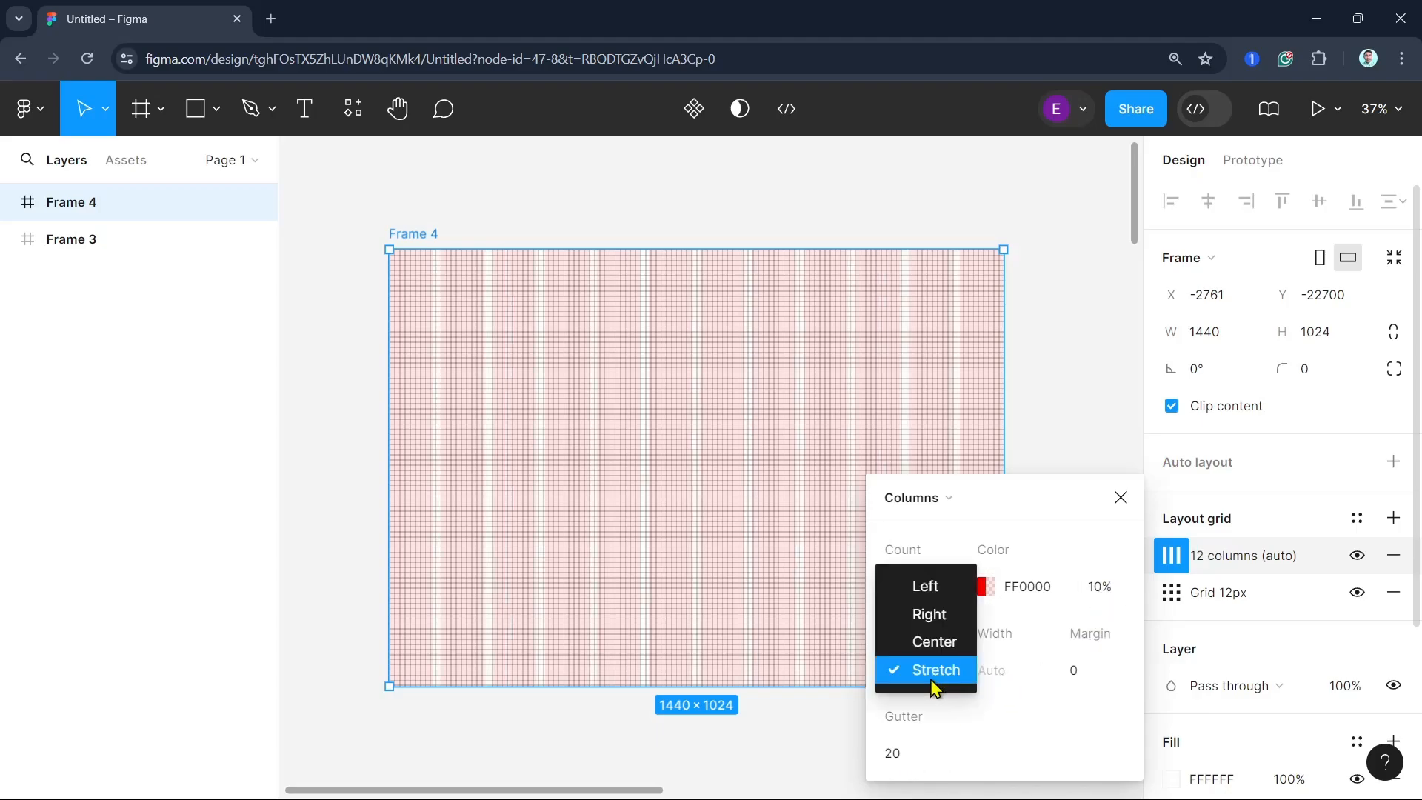
left_click(985, 709)
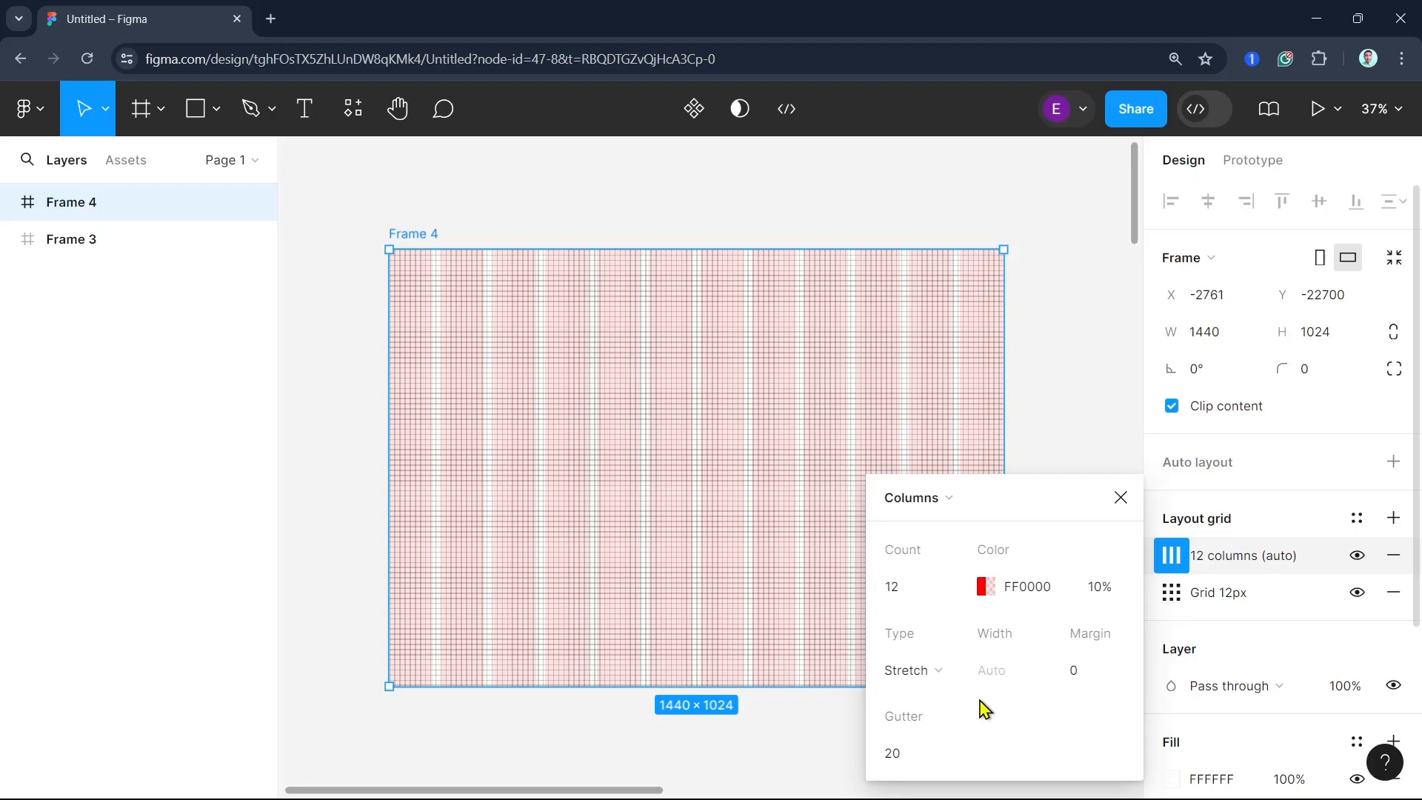
left_click(1083, 674)
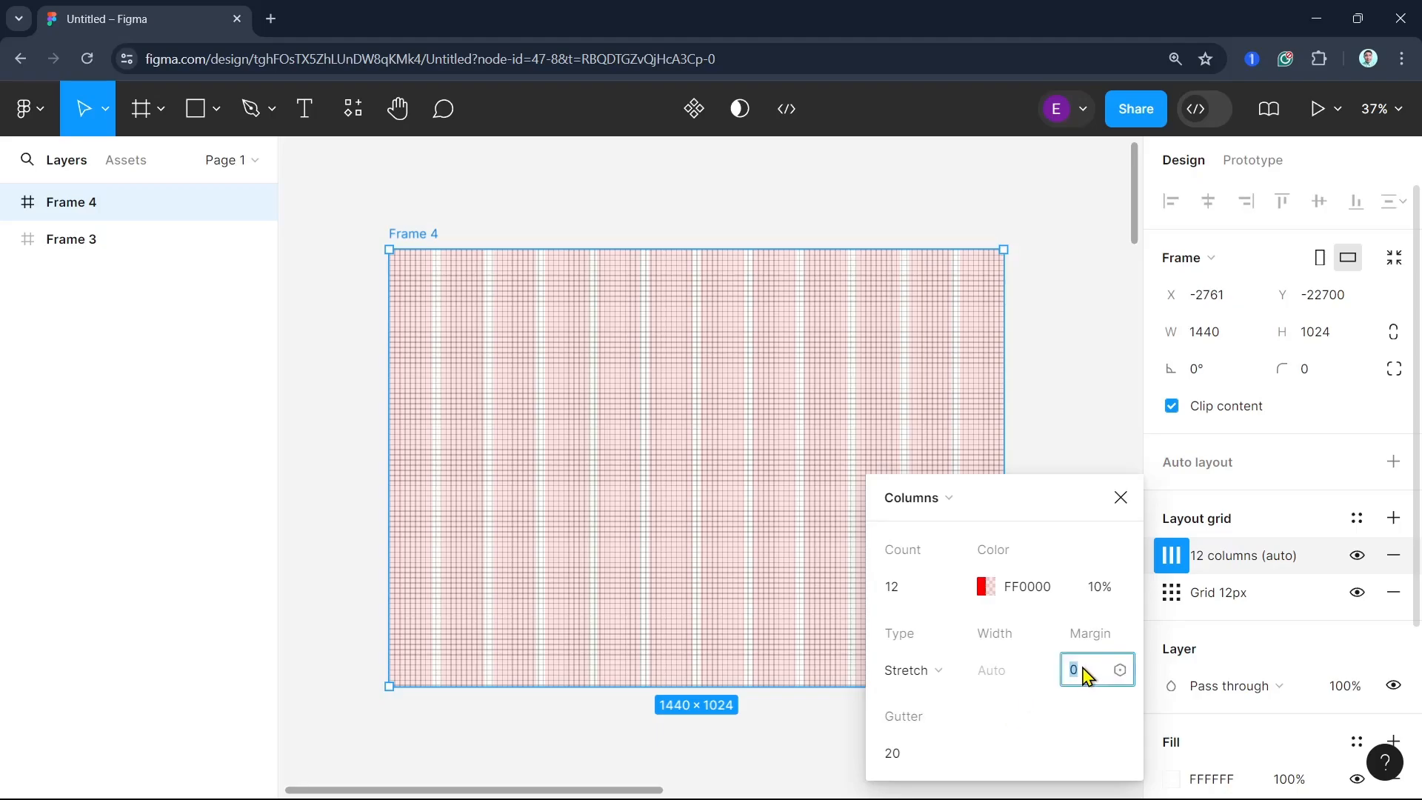
type("120")
key("Return")
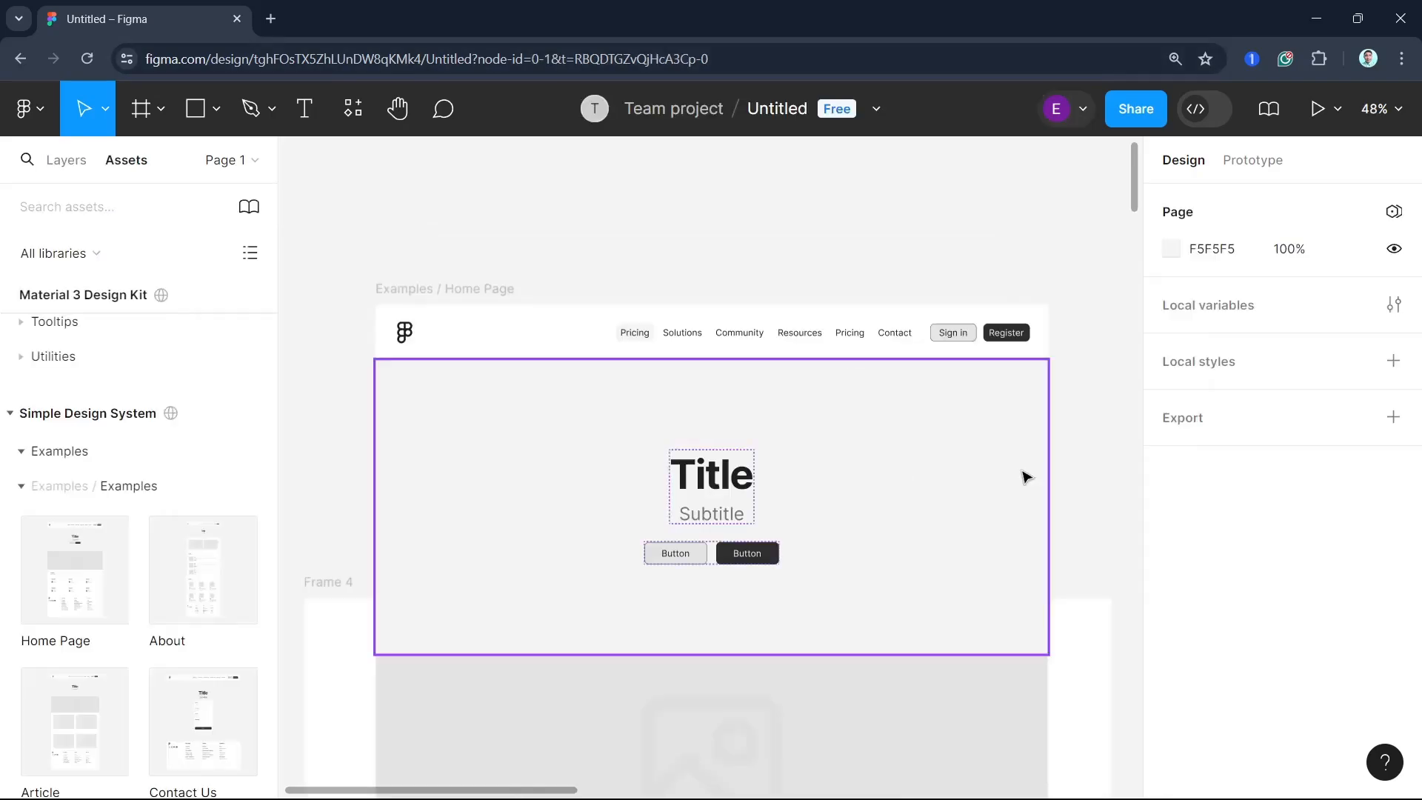
Select the header of the Home Page example and view the available shape tools
double_click(804, 348)
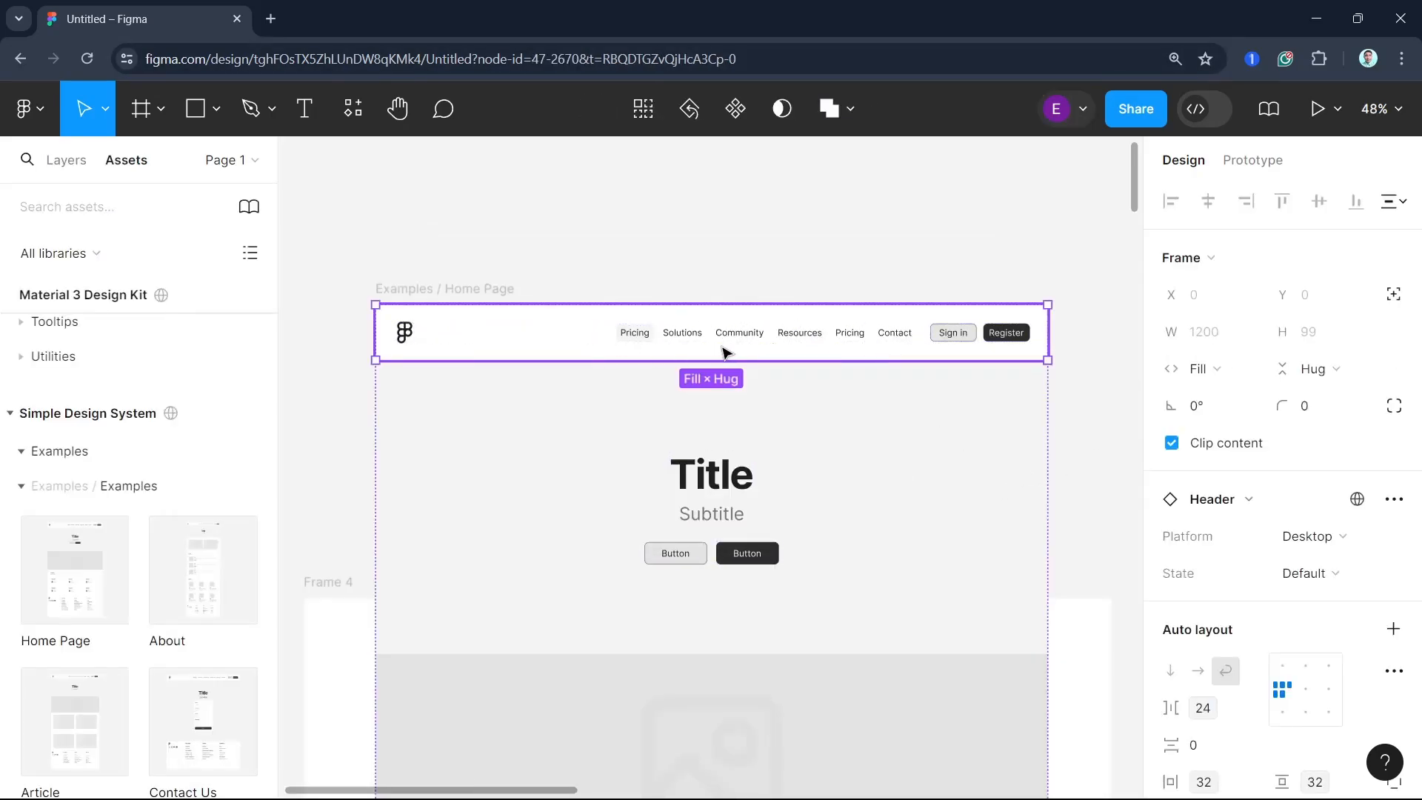
left_click(215, 109)
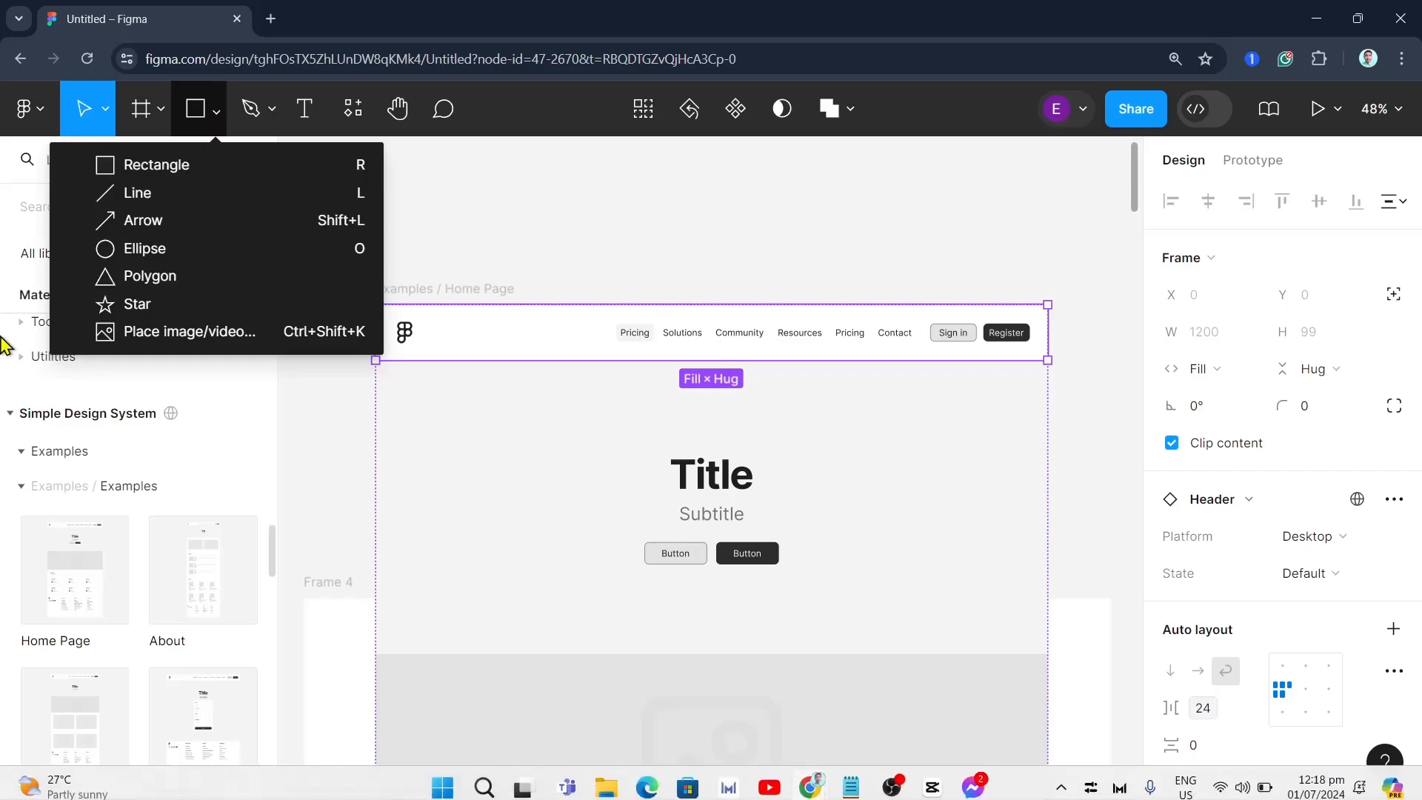
left_click(846, 356)
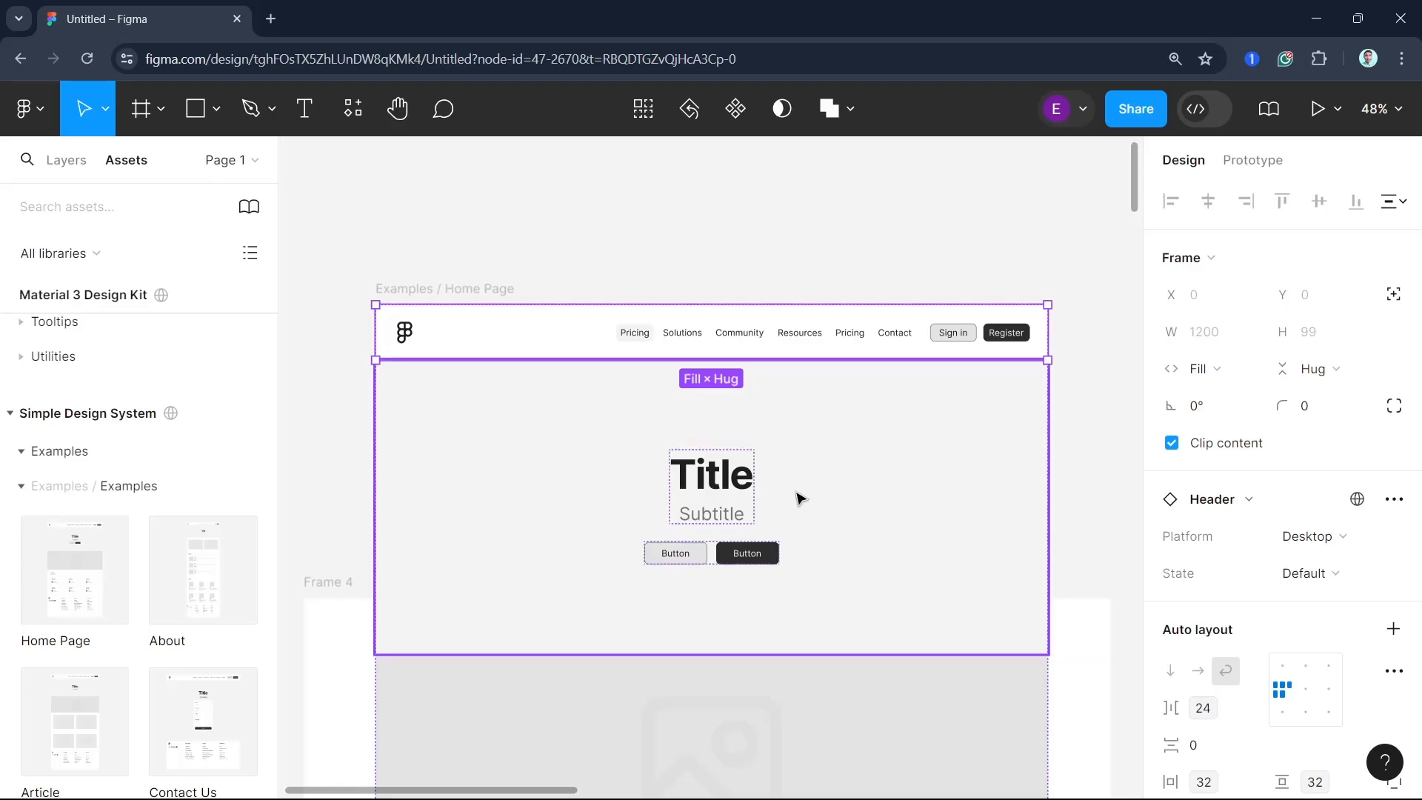
Select the Hero Actions section below the header and view the shape tools for it
scroll(933, 546, "down", 2)
scroll(937, 513, "up", 2)
left_click(935, 503)
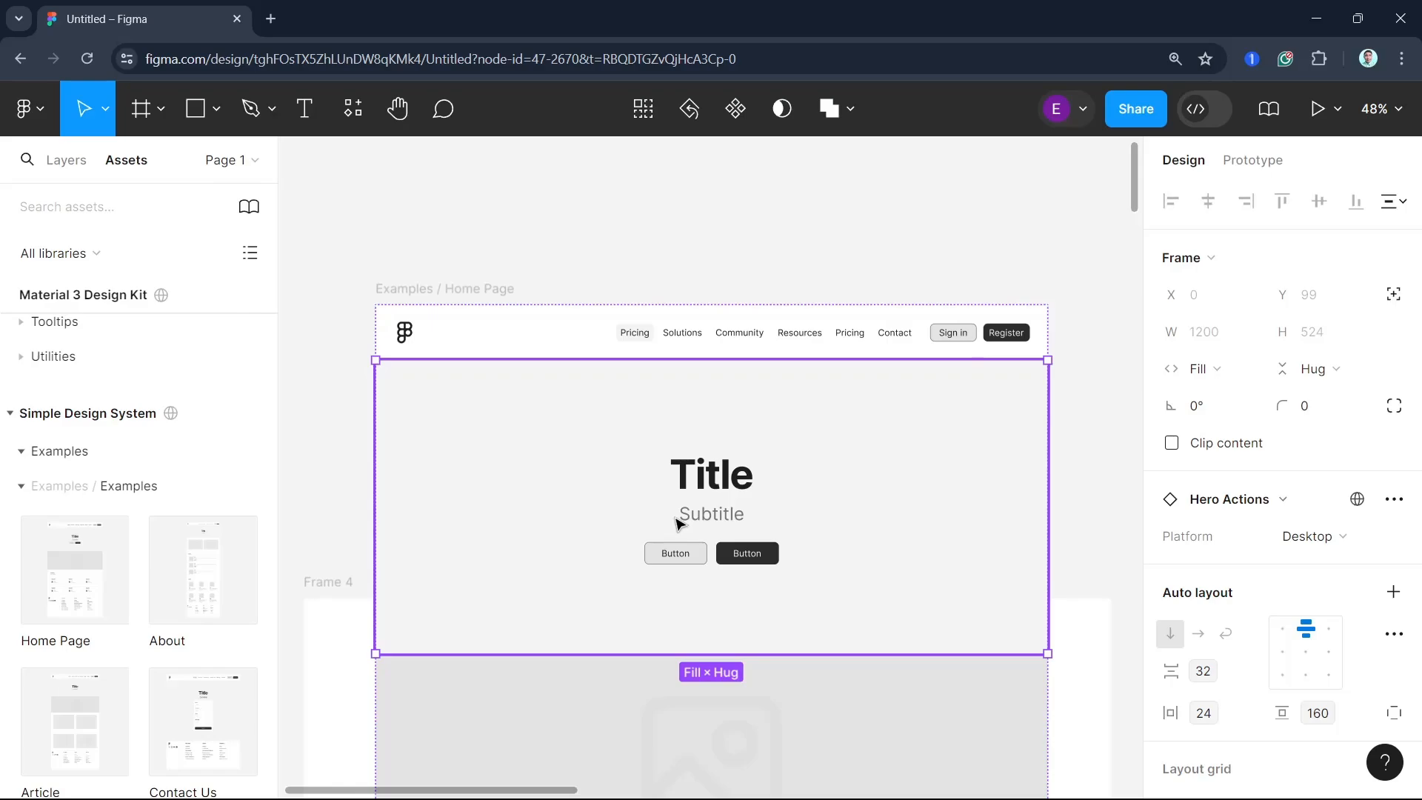
left_click(216, 109)
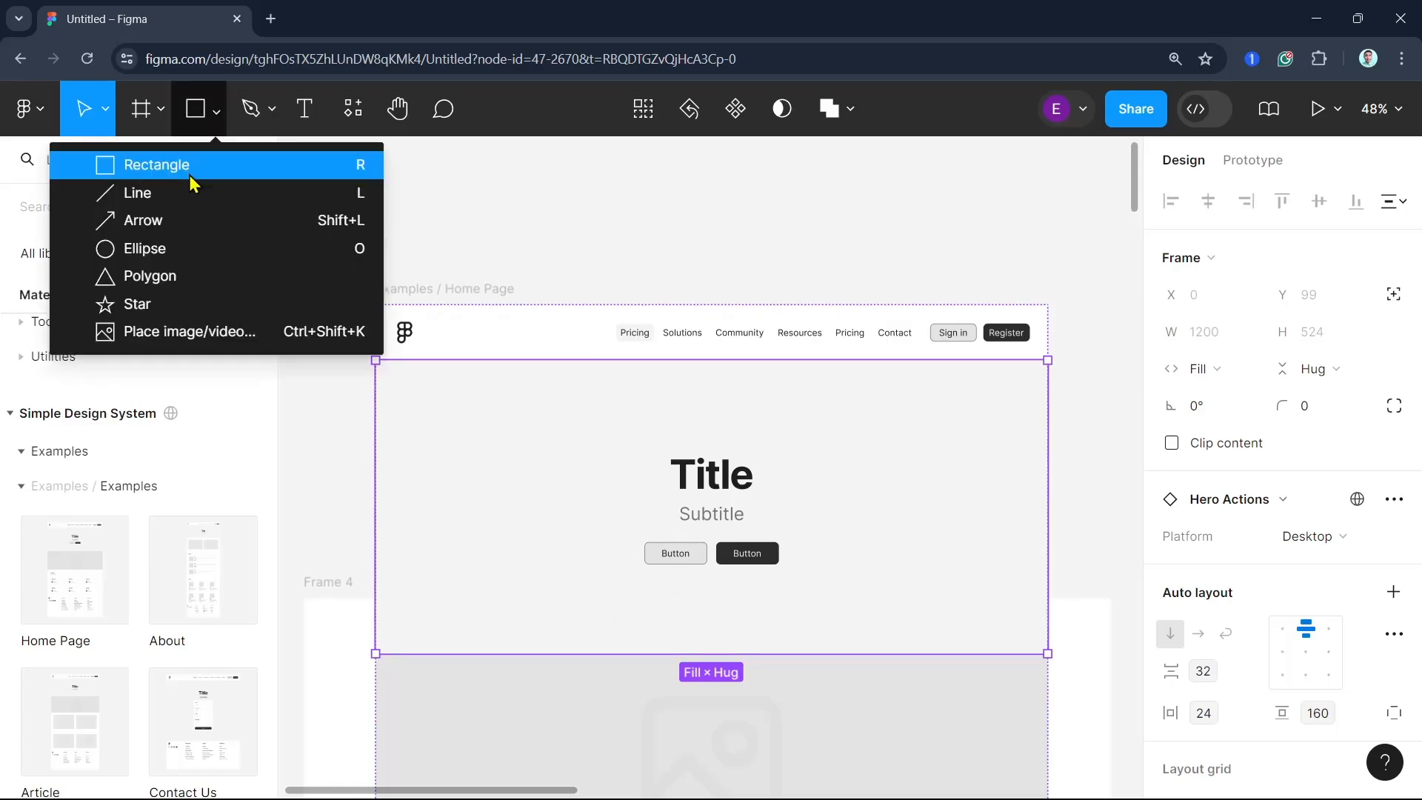
left_click(762, 426)
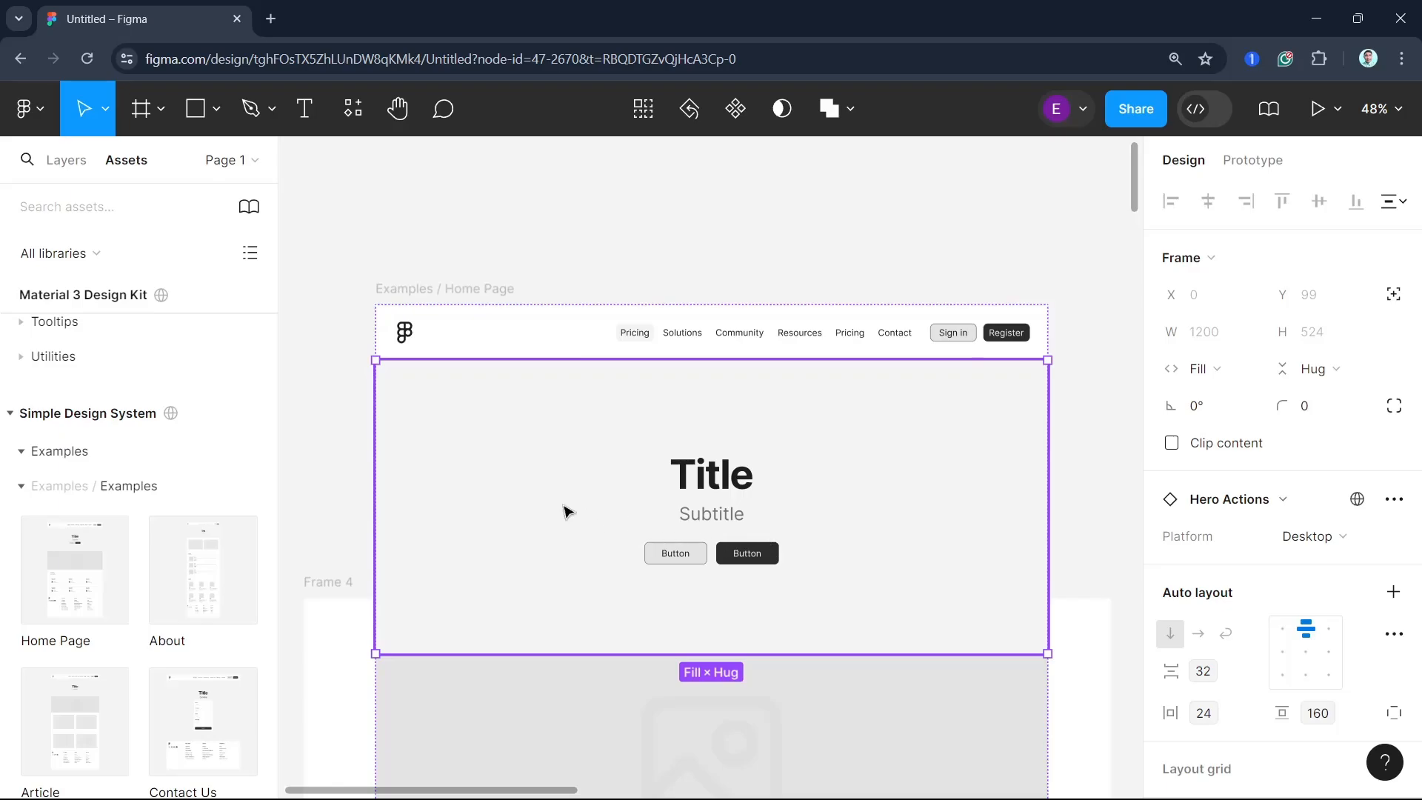
Examine the hero section's fill and the library colours offered for it, leaving the fill as it is
scroll(1218, 722, "down", 4)
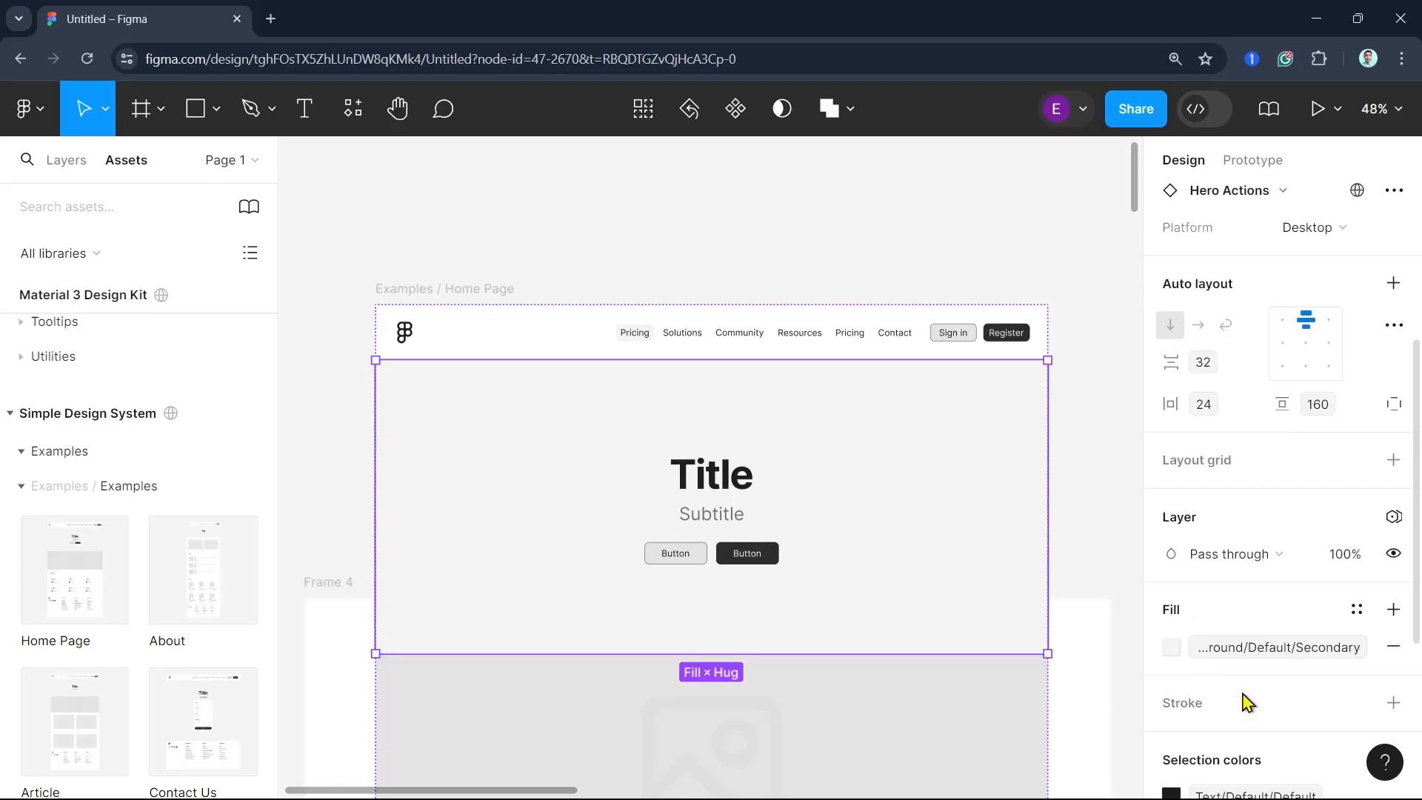
left_click(1170, 647)
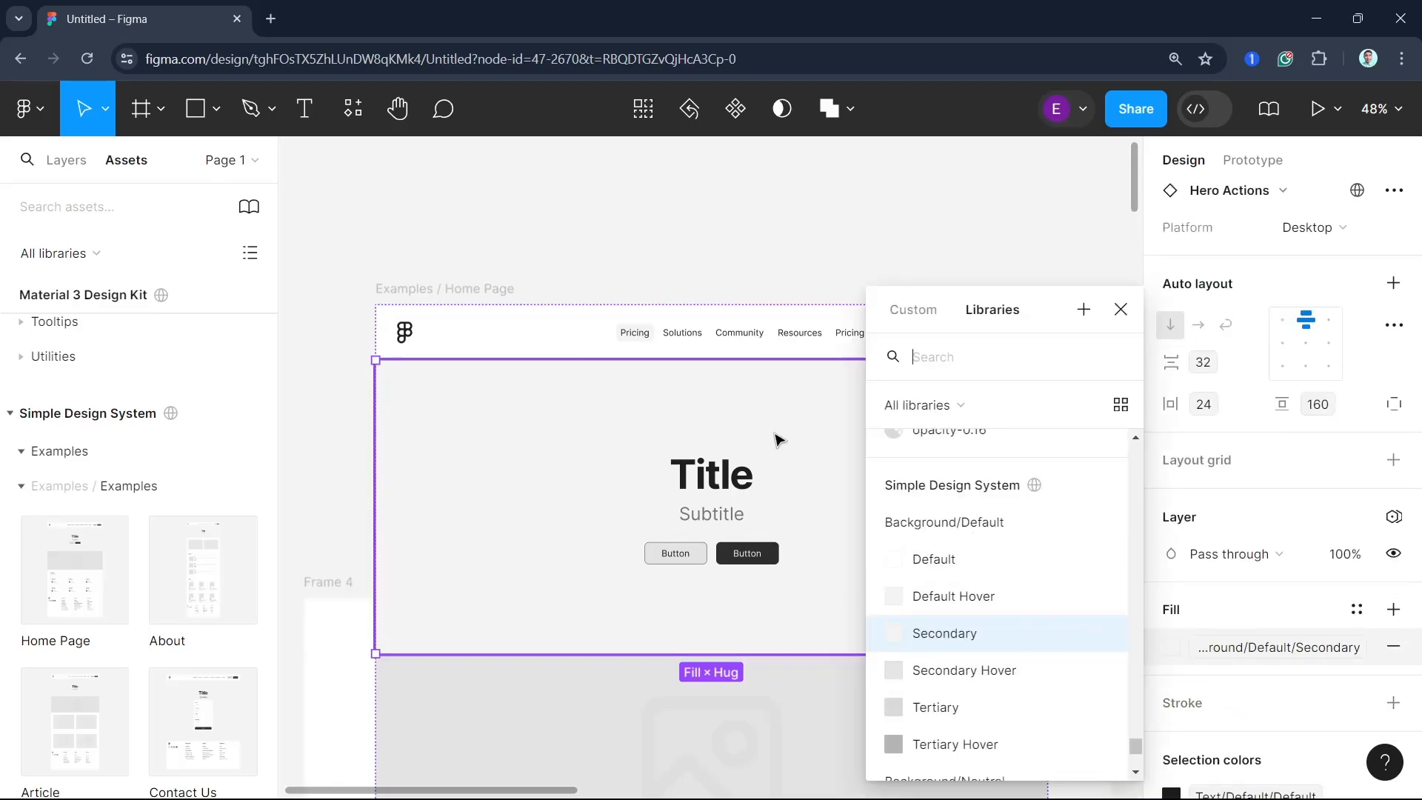
left_click(1120, 308)
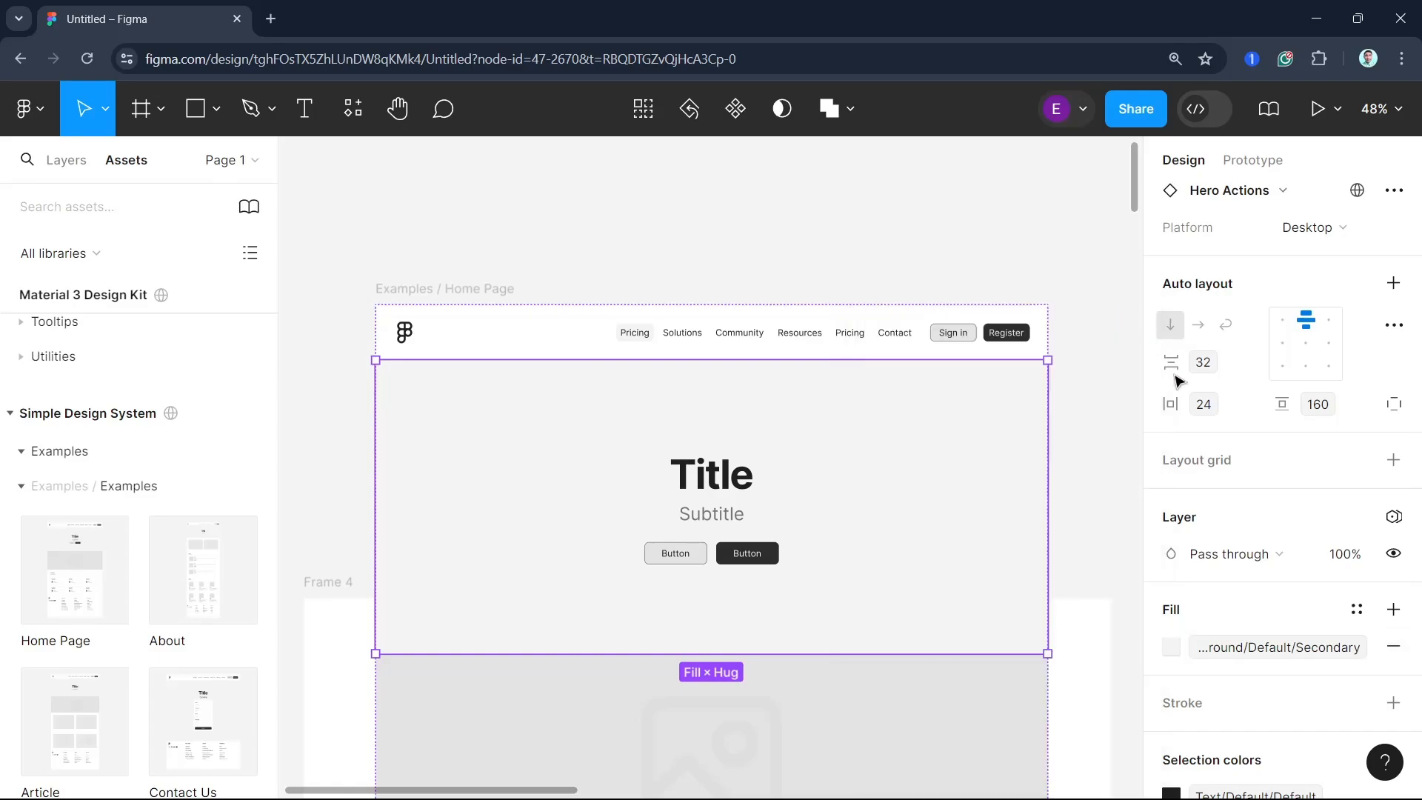
scroll(1219, 685, "down", 2)
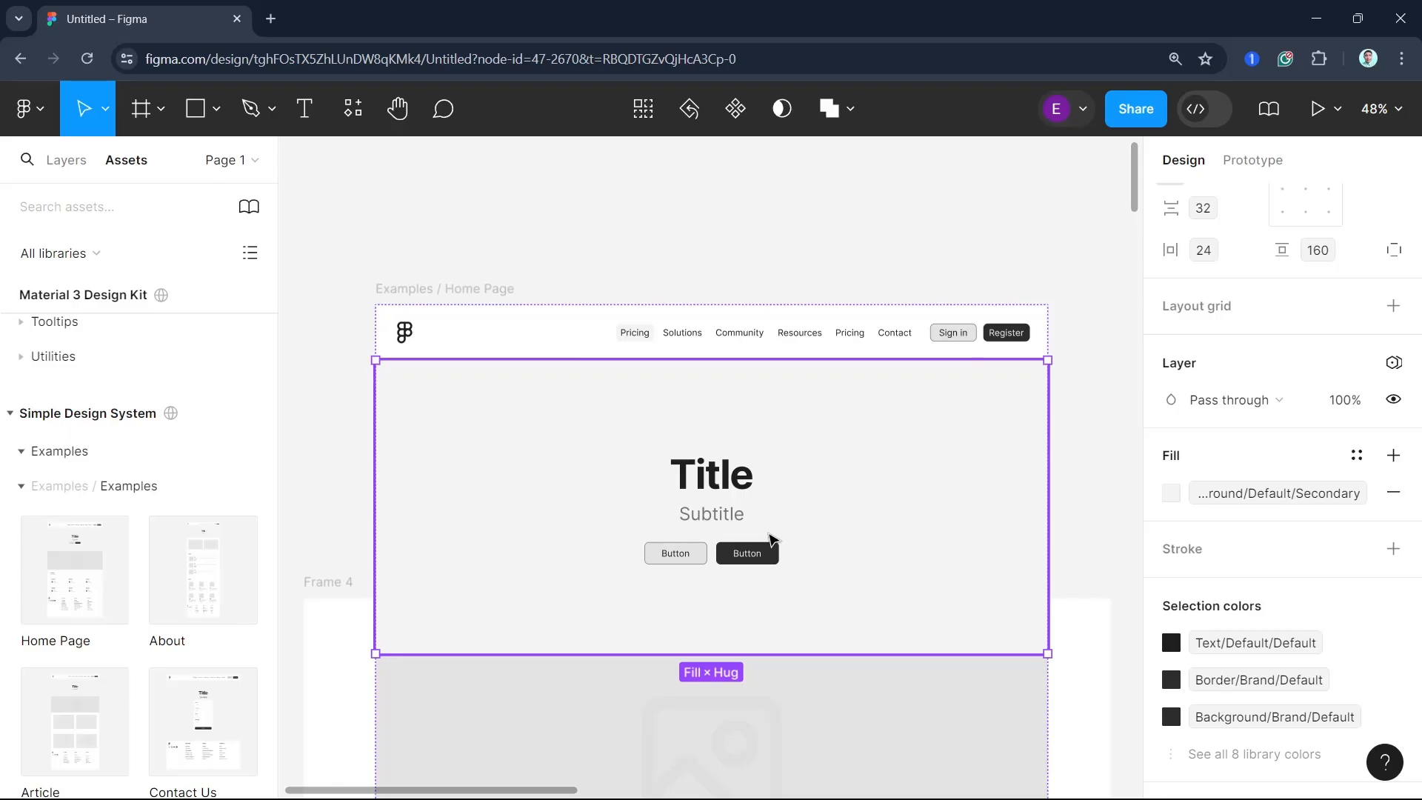
scroll(692, 463, "down", 6)
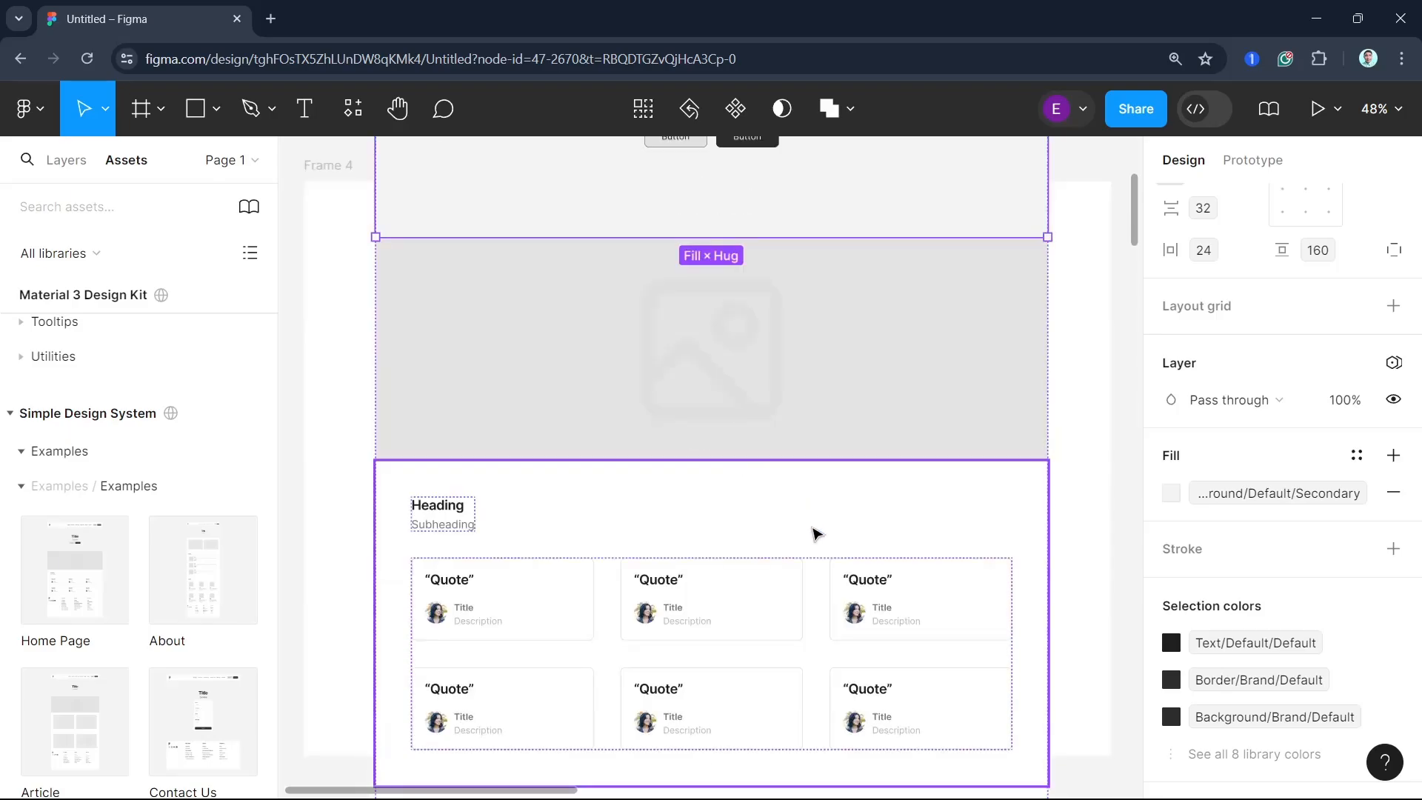
Select the testimonial card grid, and place a default-size rectangle in the image placeholder section above it
left_click(768, 471)
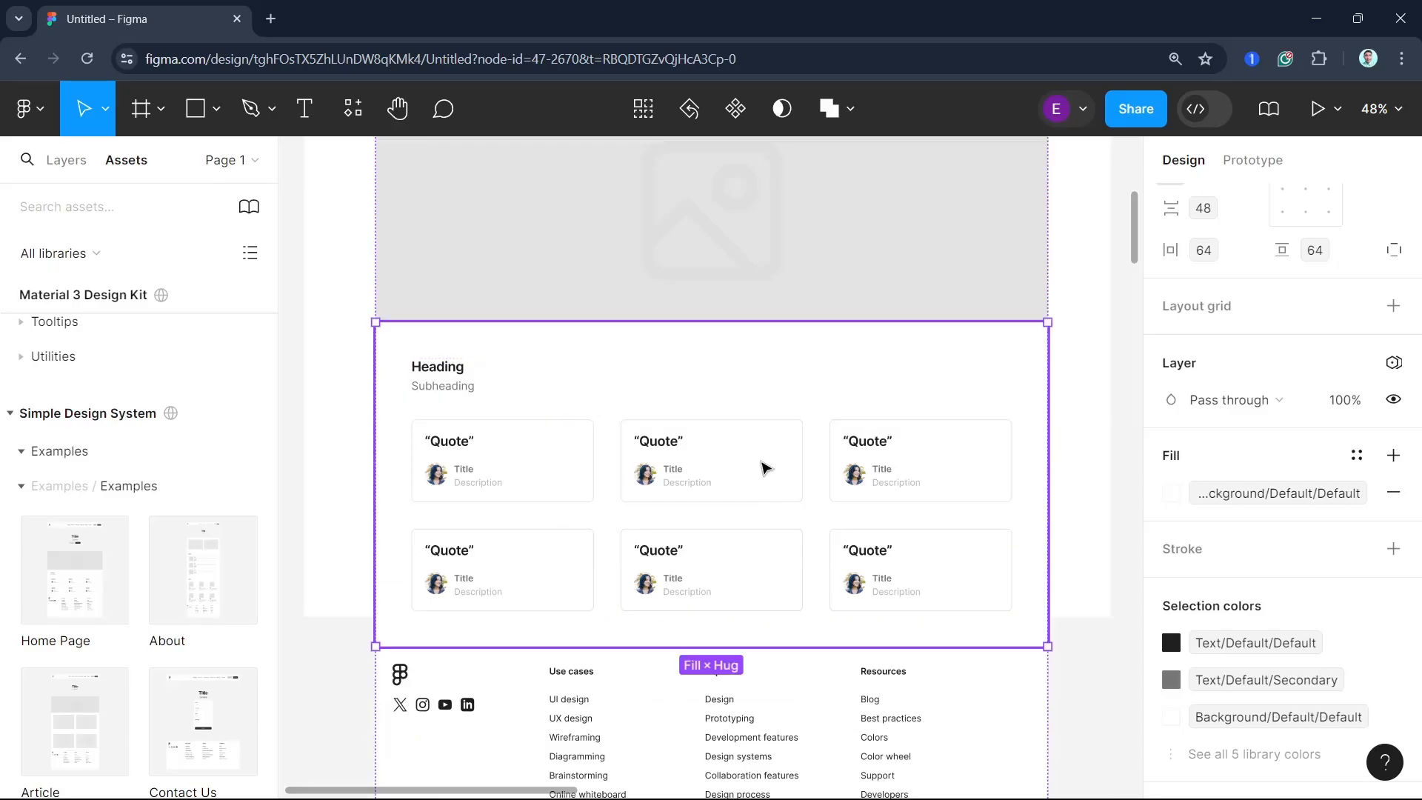
left_click(197, 110)
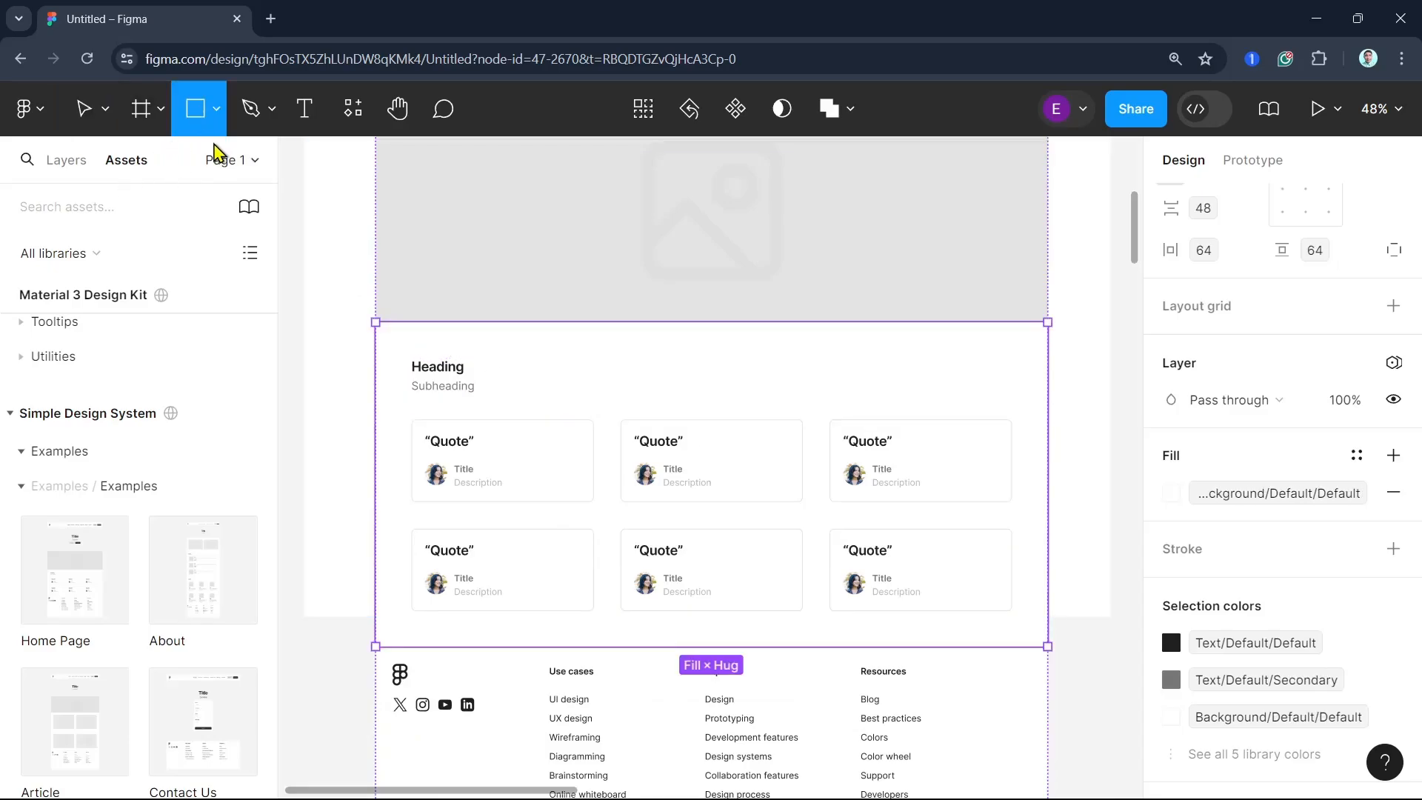
left_click(221, 109)
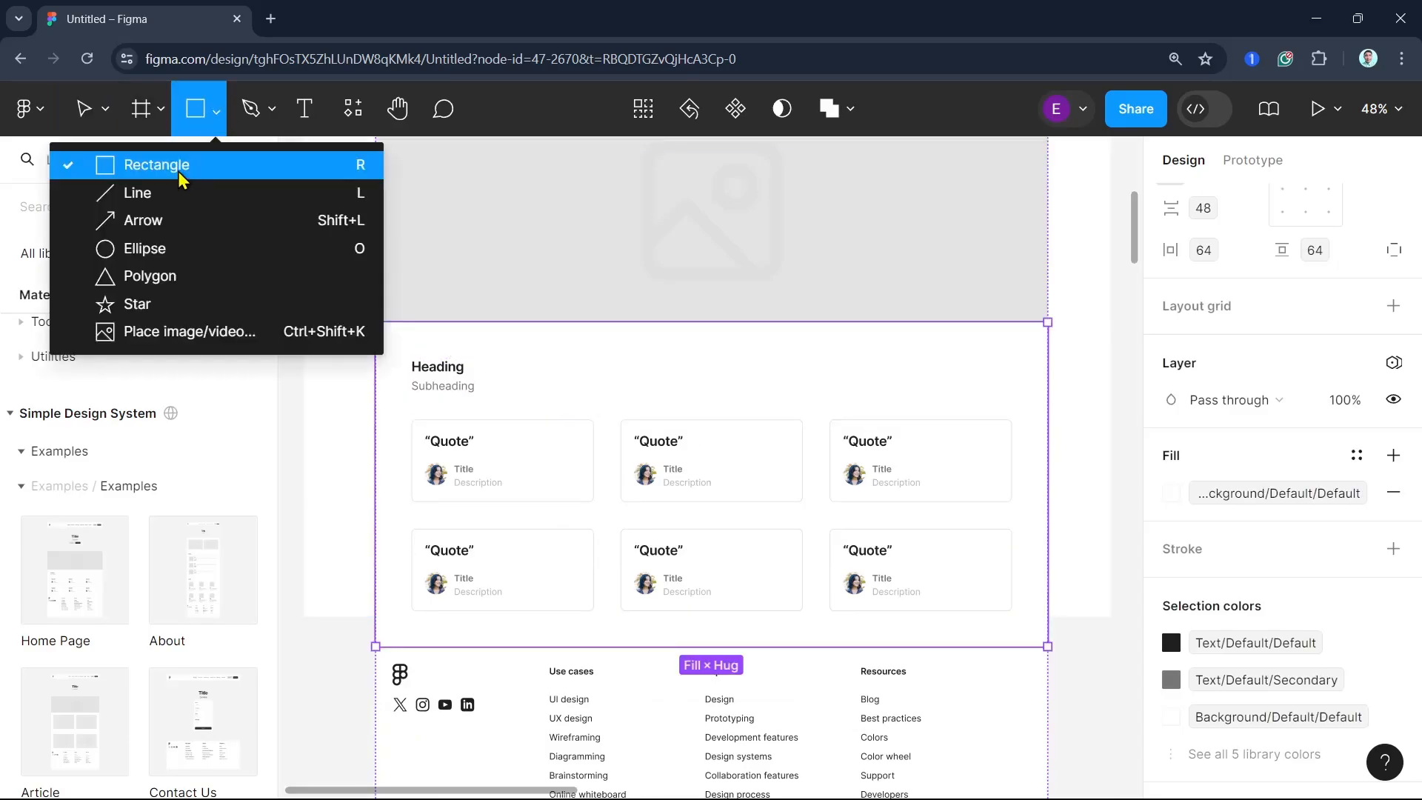
left_click(485, 261)
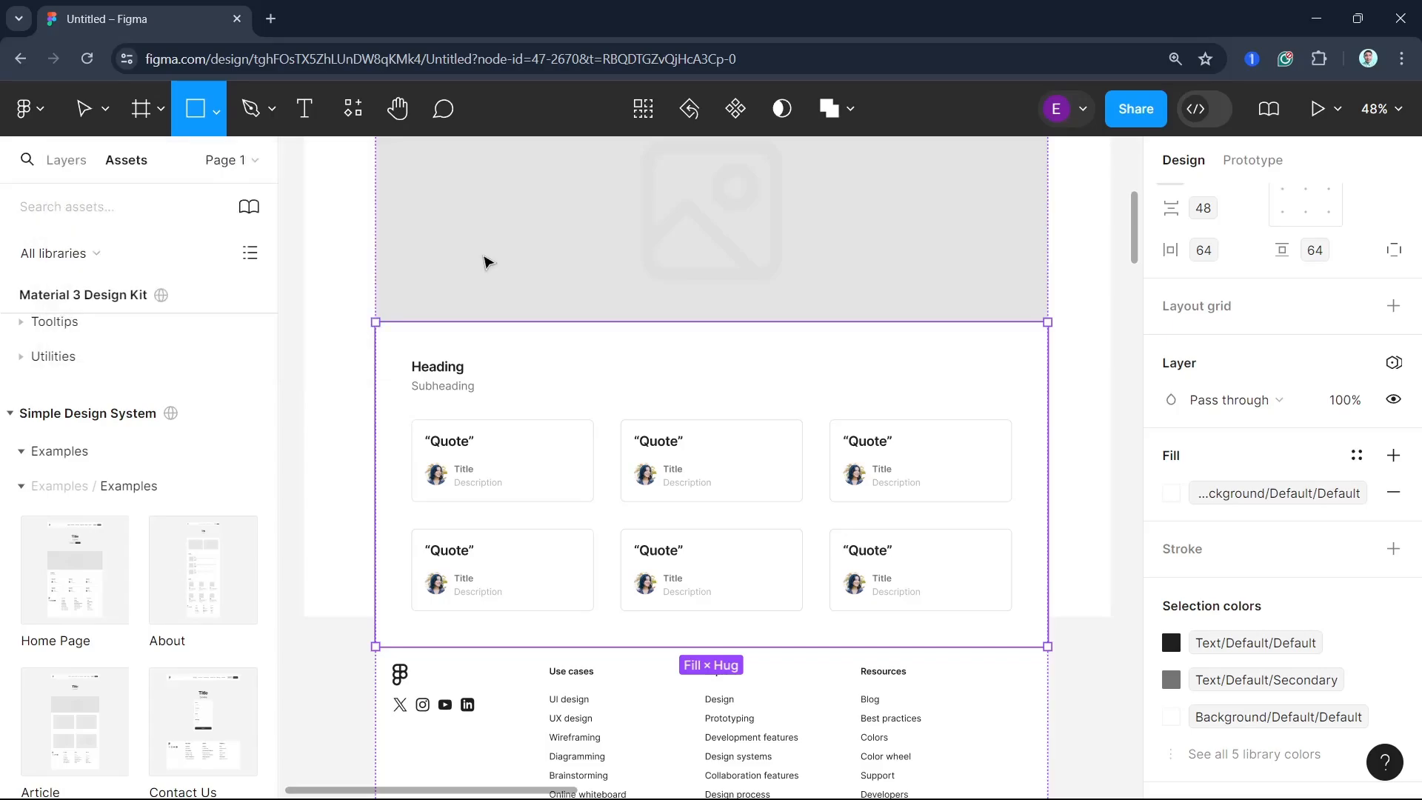
Select the testimonial card grid and examine its layout together with the sections above and below it
scroll(653, 506, "up", 2)
left_click(539, 446)
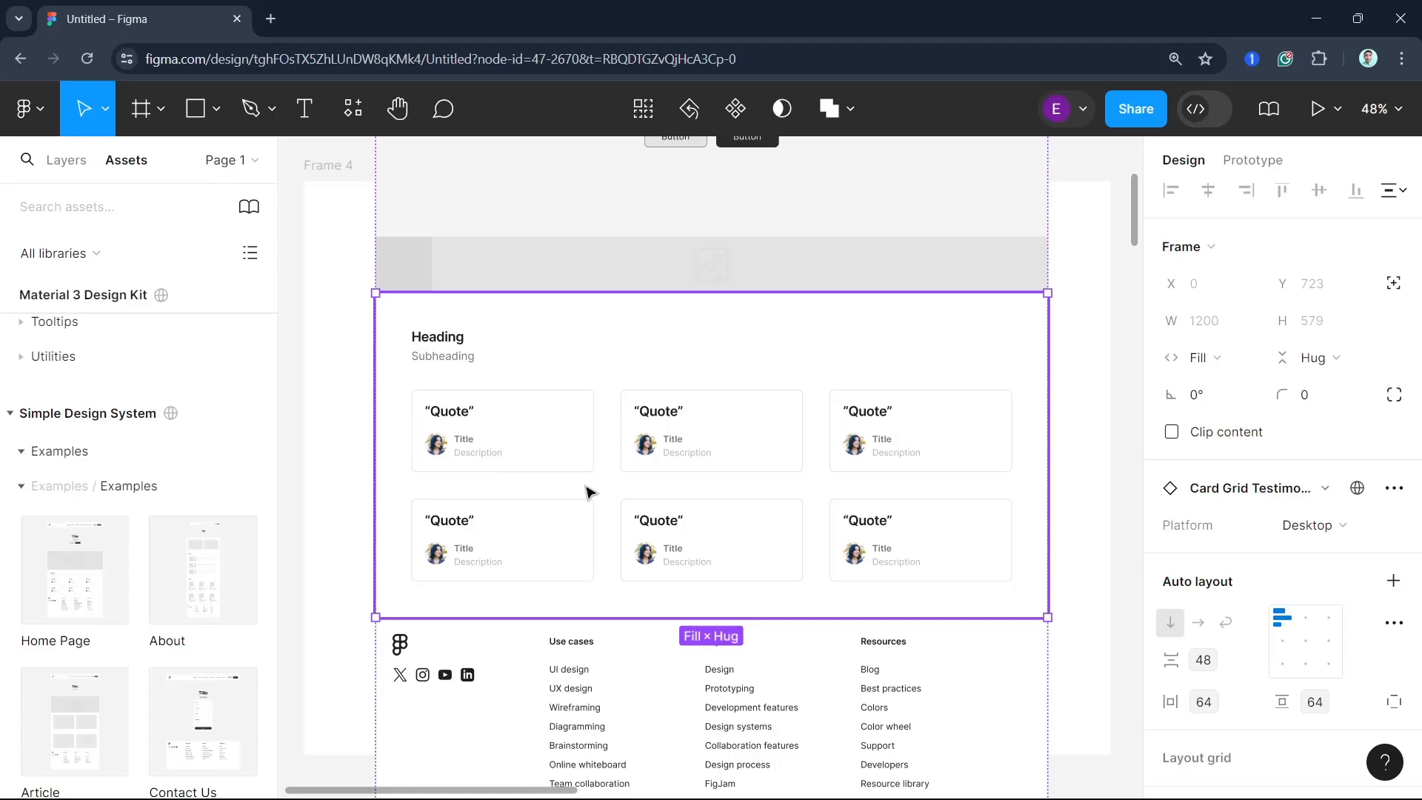
scroll(586, 491, "down", 2)
scroll(755, 598, "up", 2)
scroll(996, 508, "down", 3)
scroll(981, 601, "up", 3)
scroll(883, 537, "up", 3)
scroll(884, 537, "down", 2)
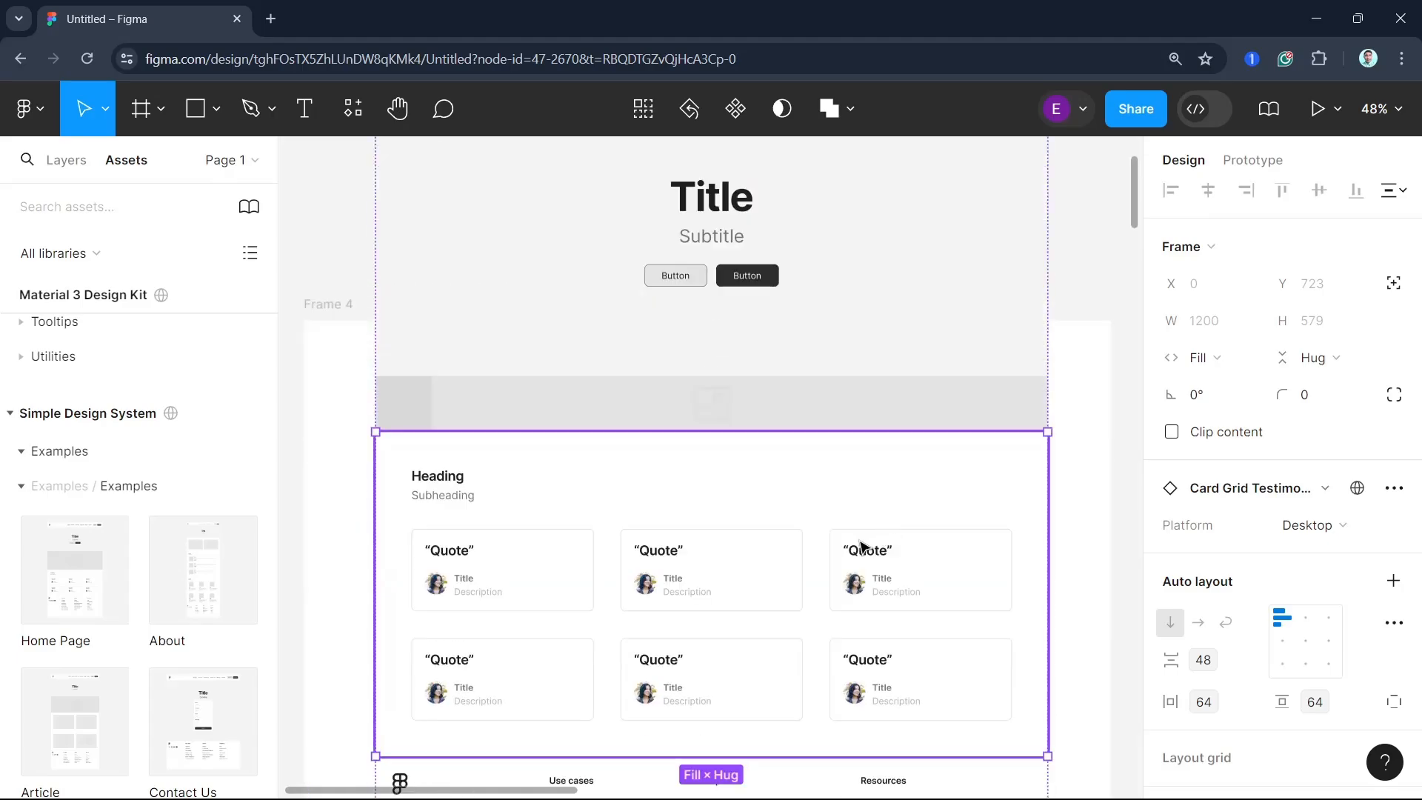
left_click(305, 112)
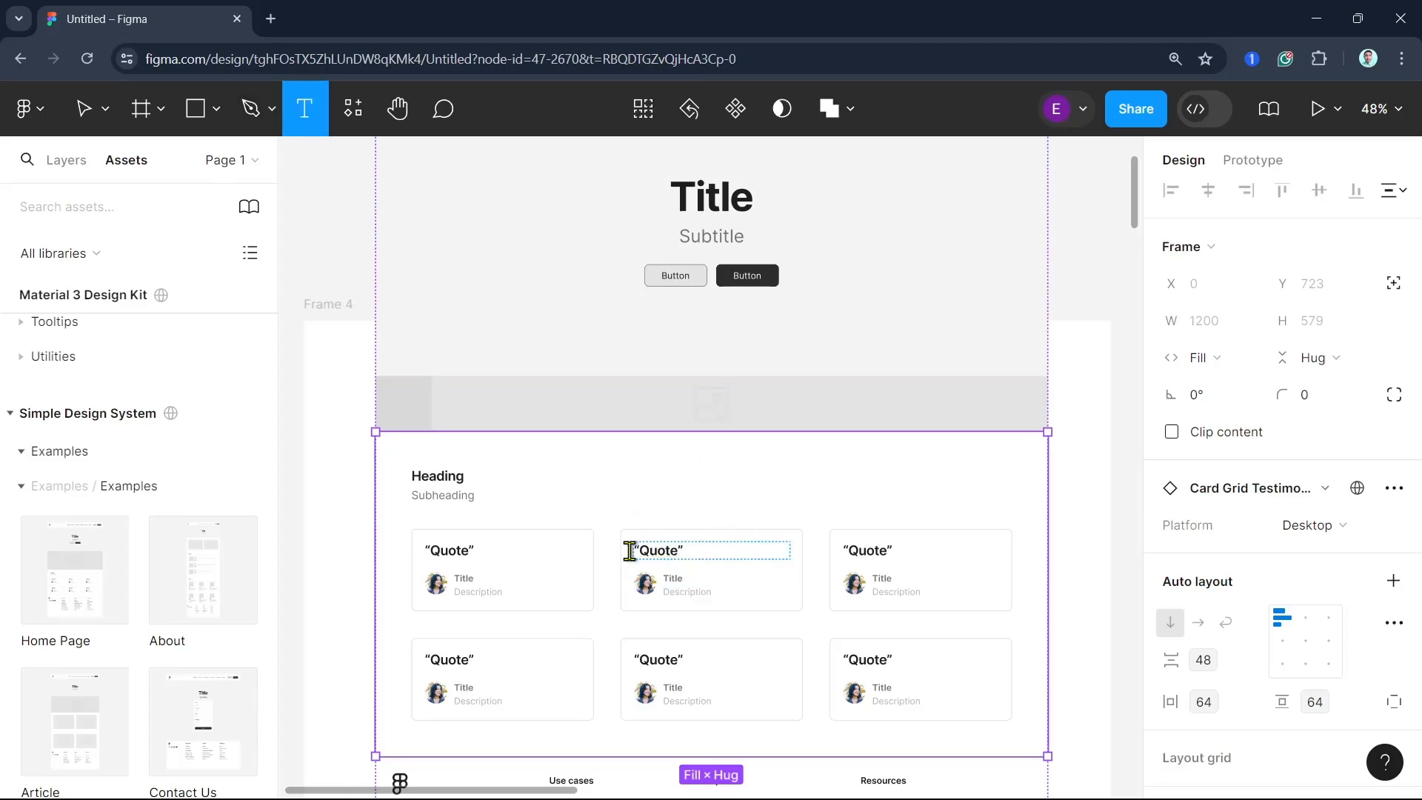
left_click(579, 549)
key("Escape")
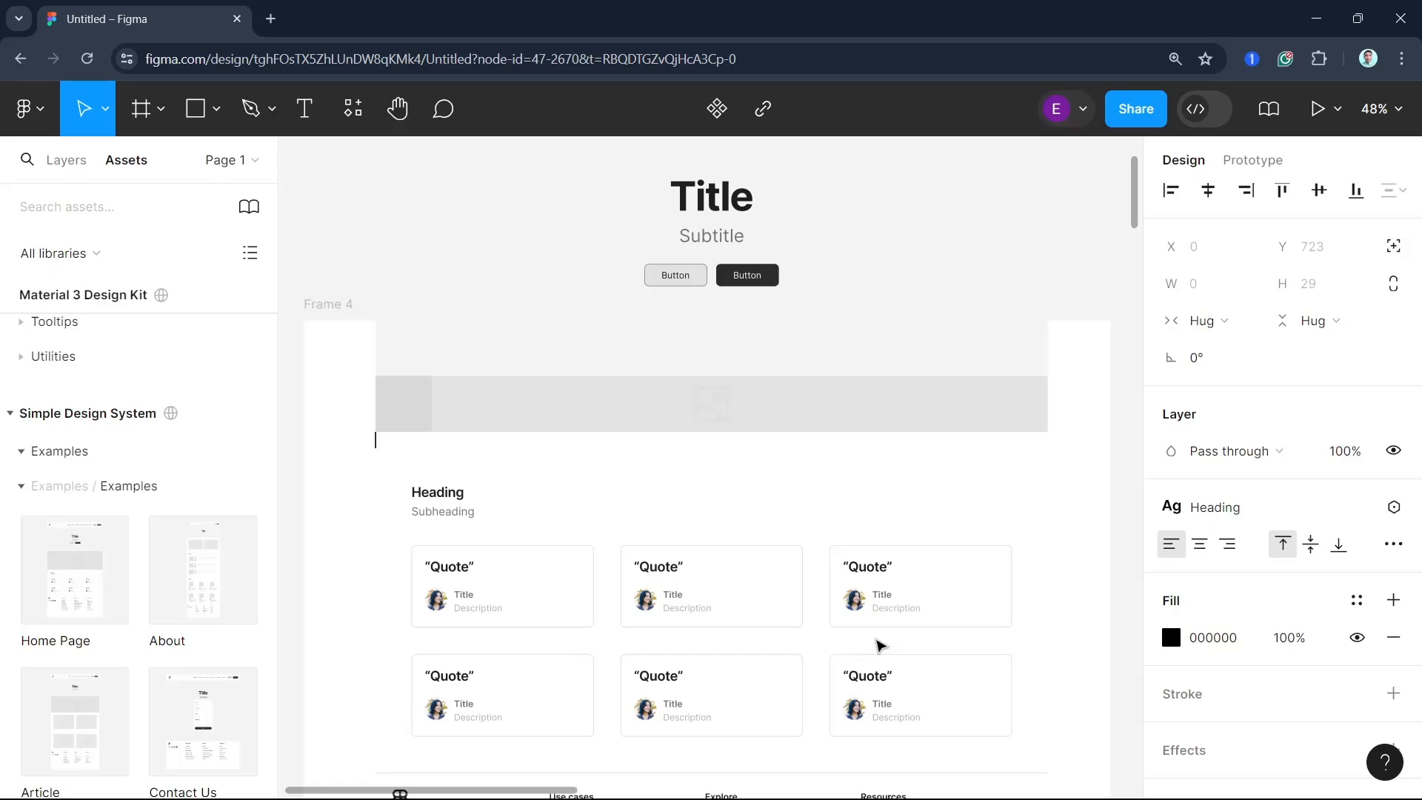
Select the footer section below the testimonial cards and view the shape tools available for it
scroll(879, 646, "down", 6)
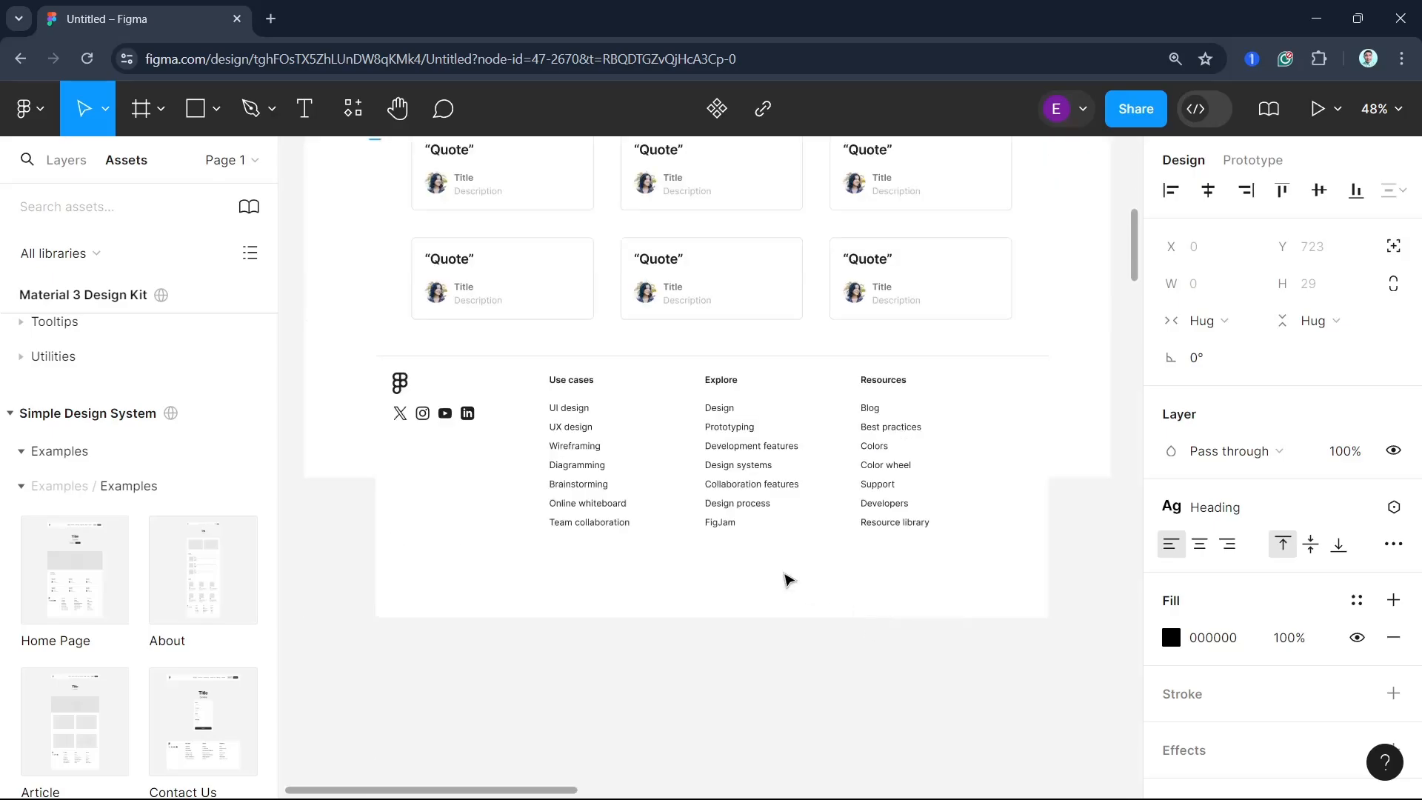
left_click(592, 488)
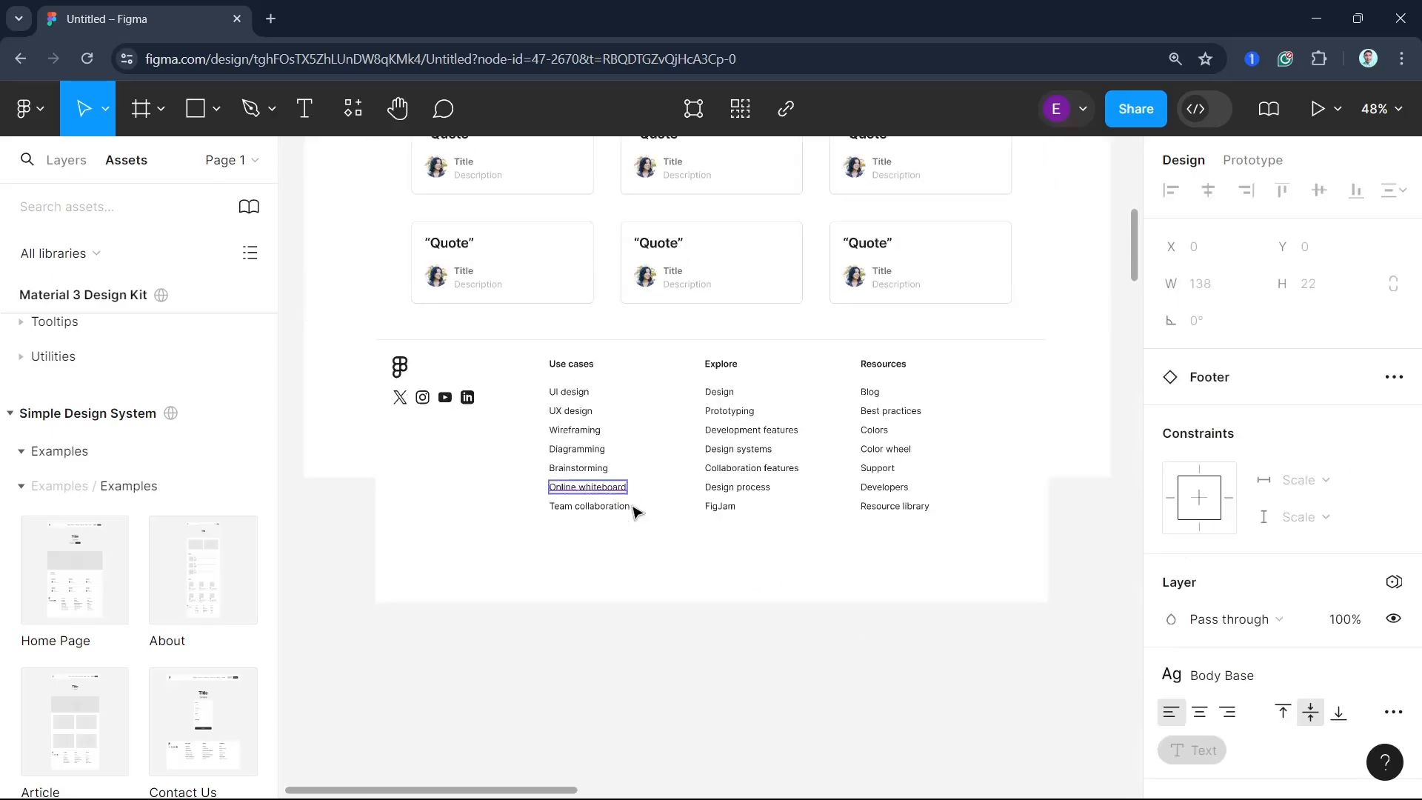
left_click(384, 356)
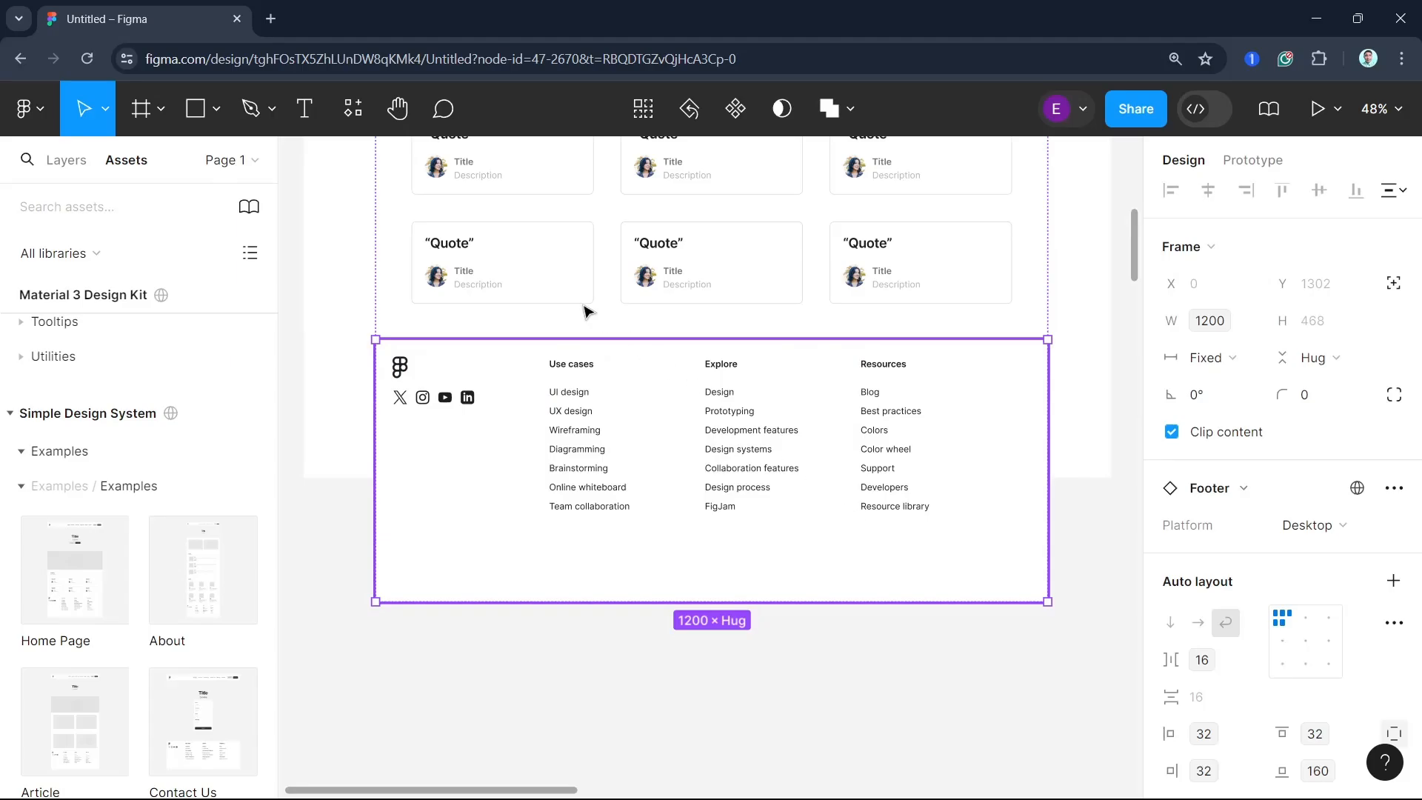
left_click(214, 111)
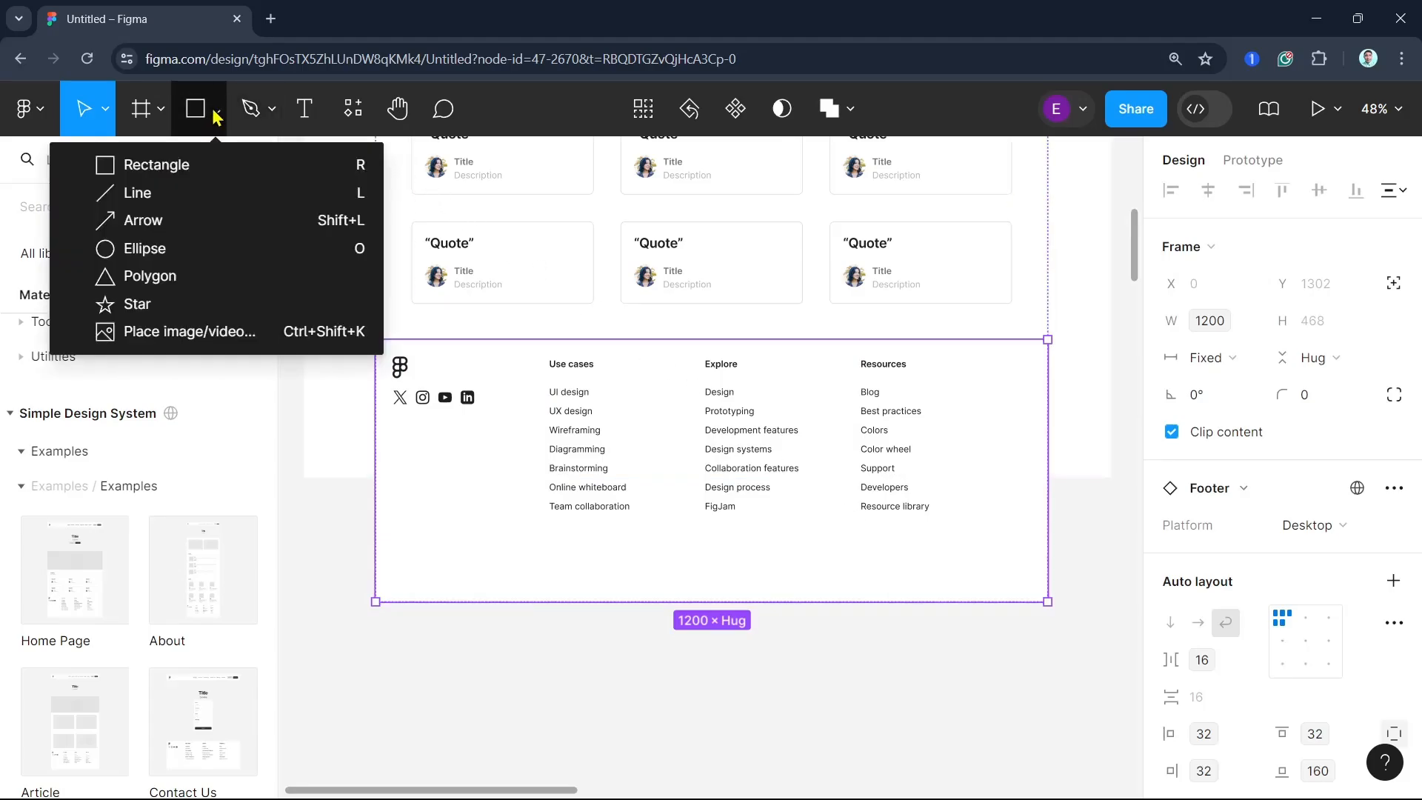
left_click(215, 112)
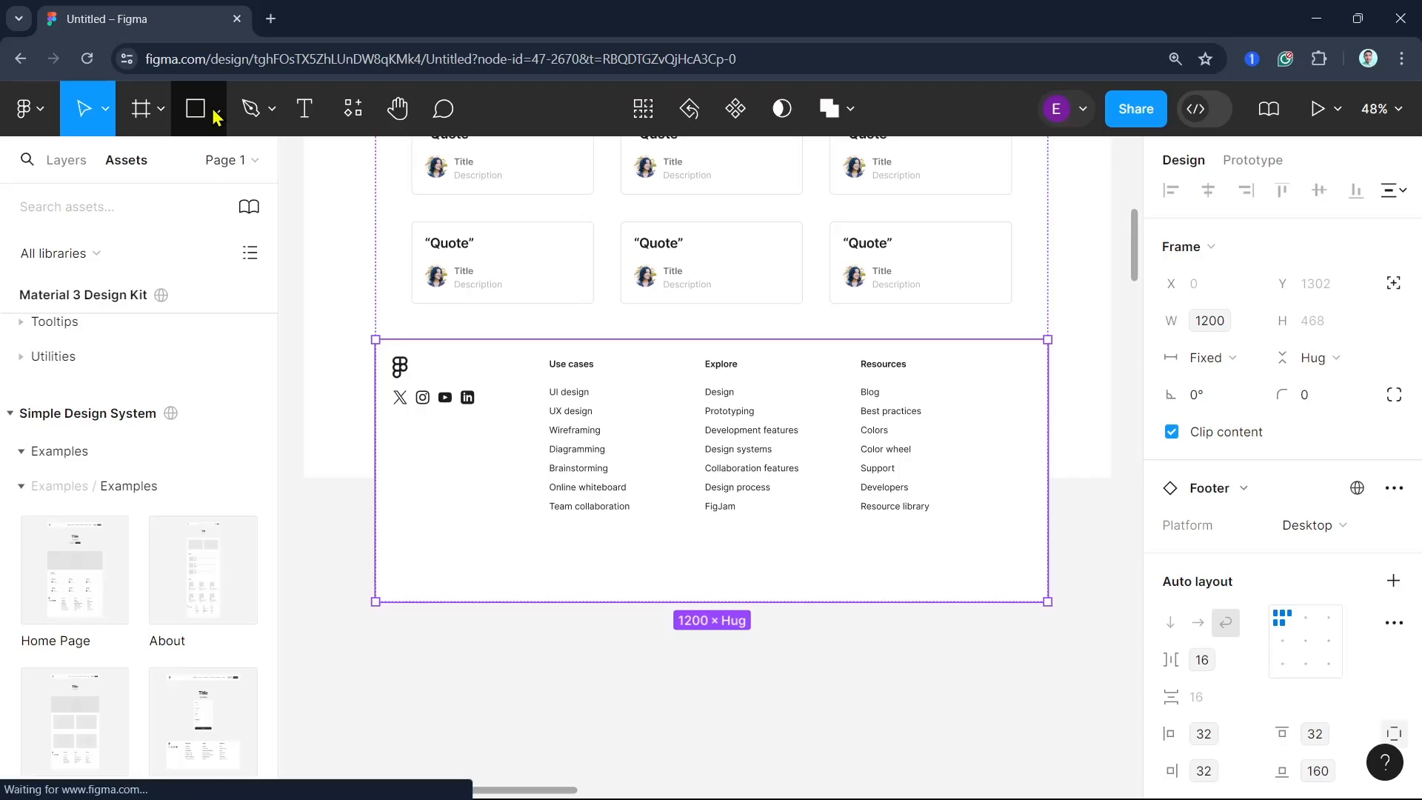
Set the footer's fill to the library colour Background/Positive/Tertiary Hover
scroll(1301, 673, "down", 6)
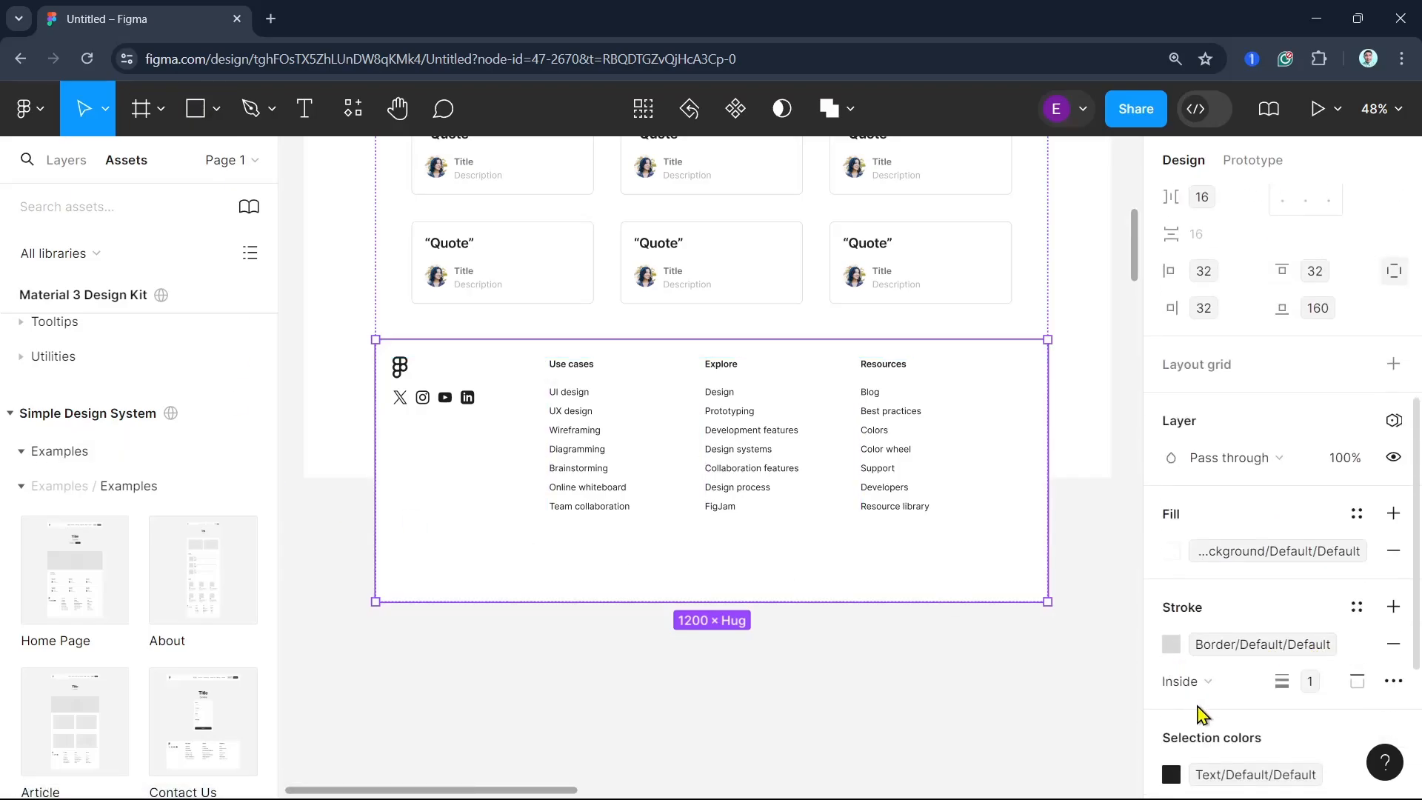
left_click(1170, 551)
scroll(1006, 754, "down", 3)
scroll(1006, 754, "down", 8)
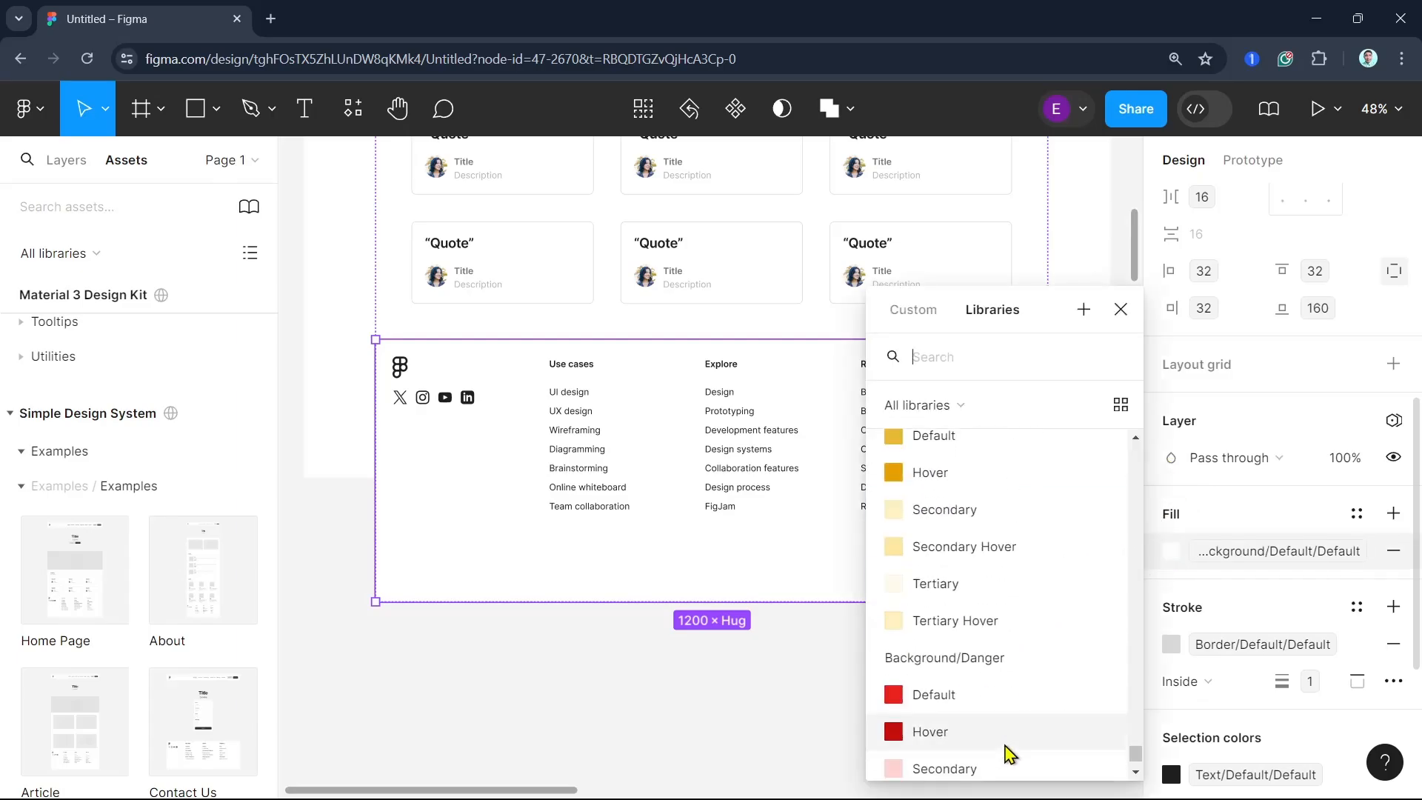
left_click(982, 518)
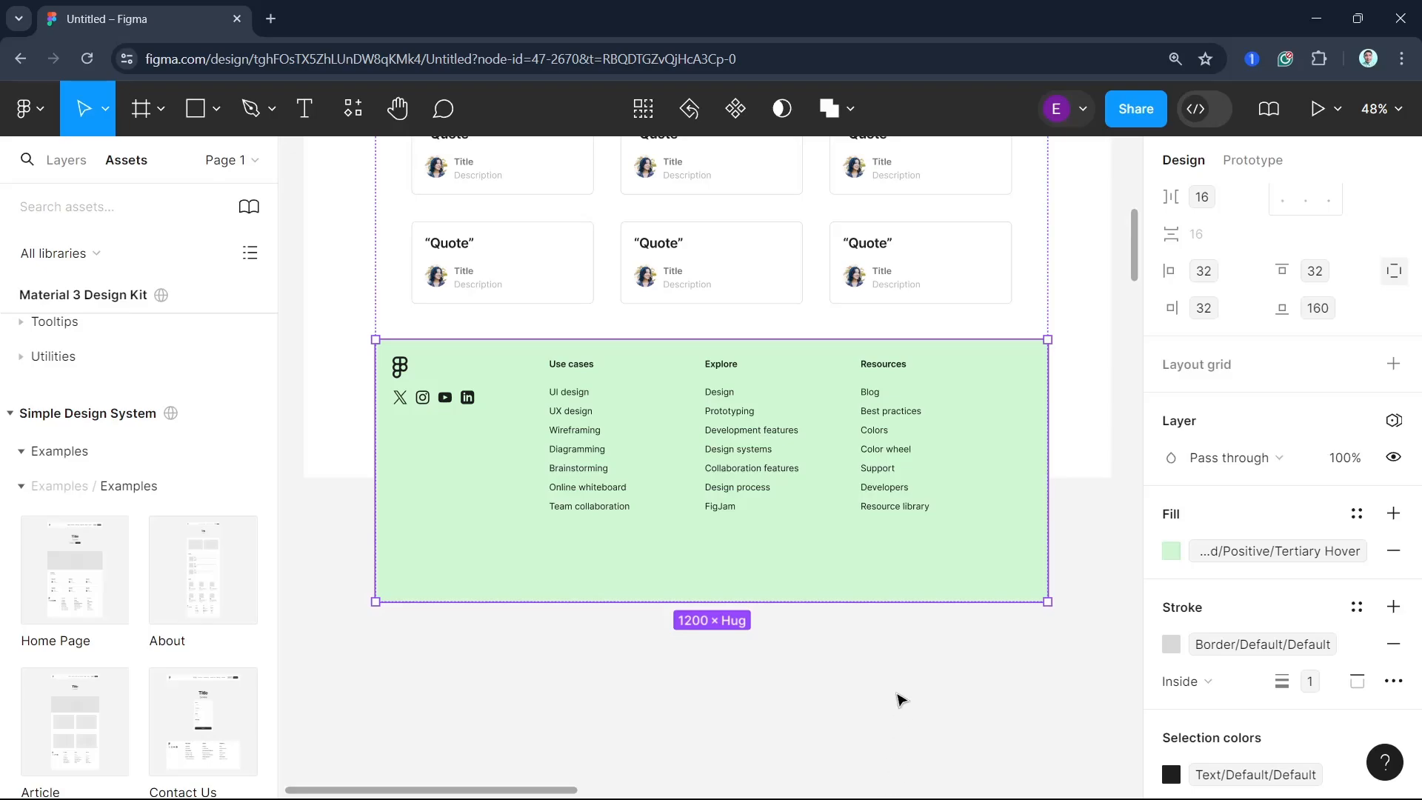
Set the testimonial card grid's fill to the library colour Background/Positive/Tertiary
scroll(900, 699, "up", 4)
left_click(1002, 365)
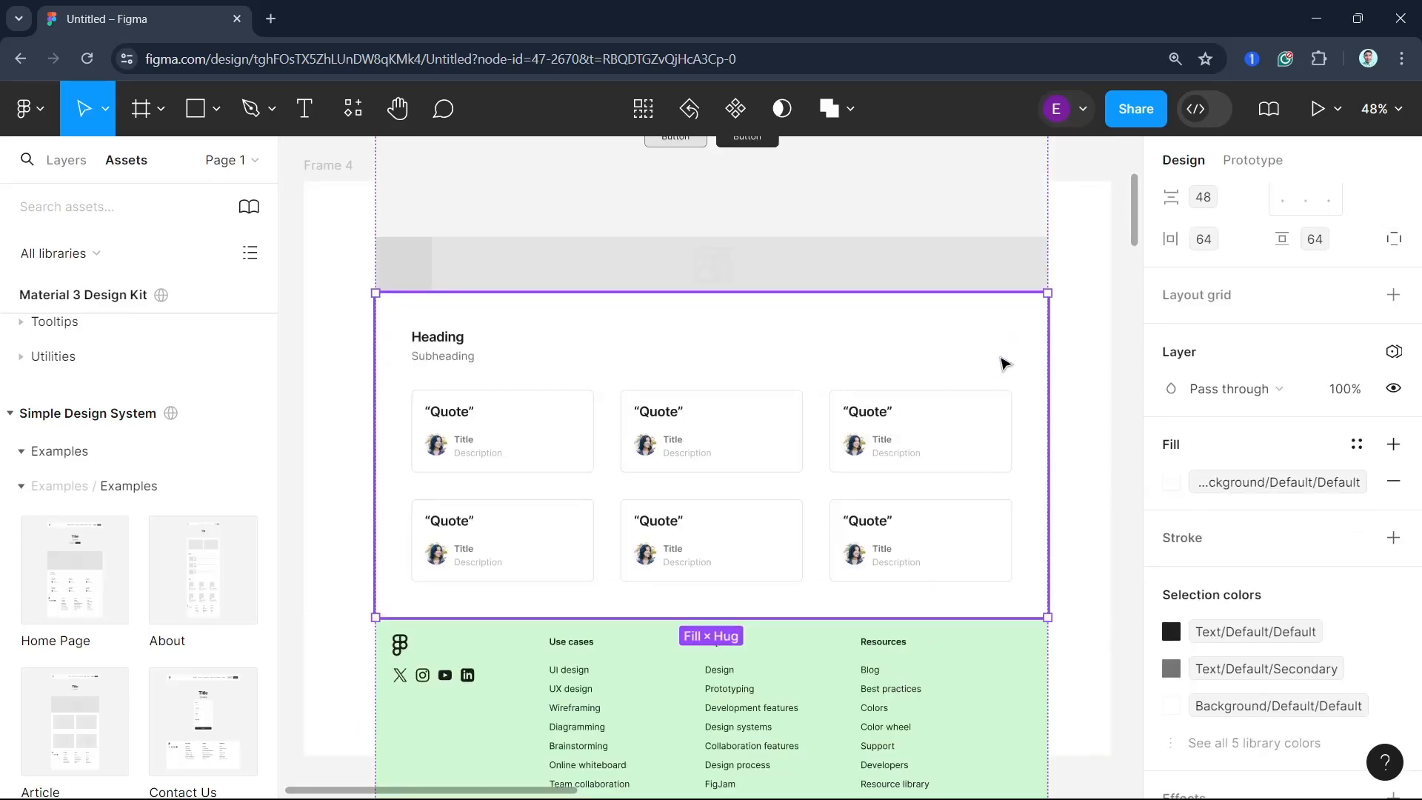
left_click(1170, 486)
scroll(982, 718, "down", 3)
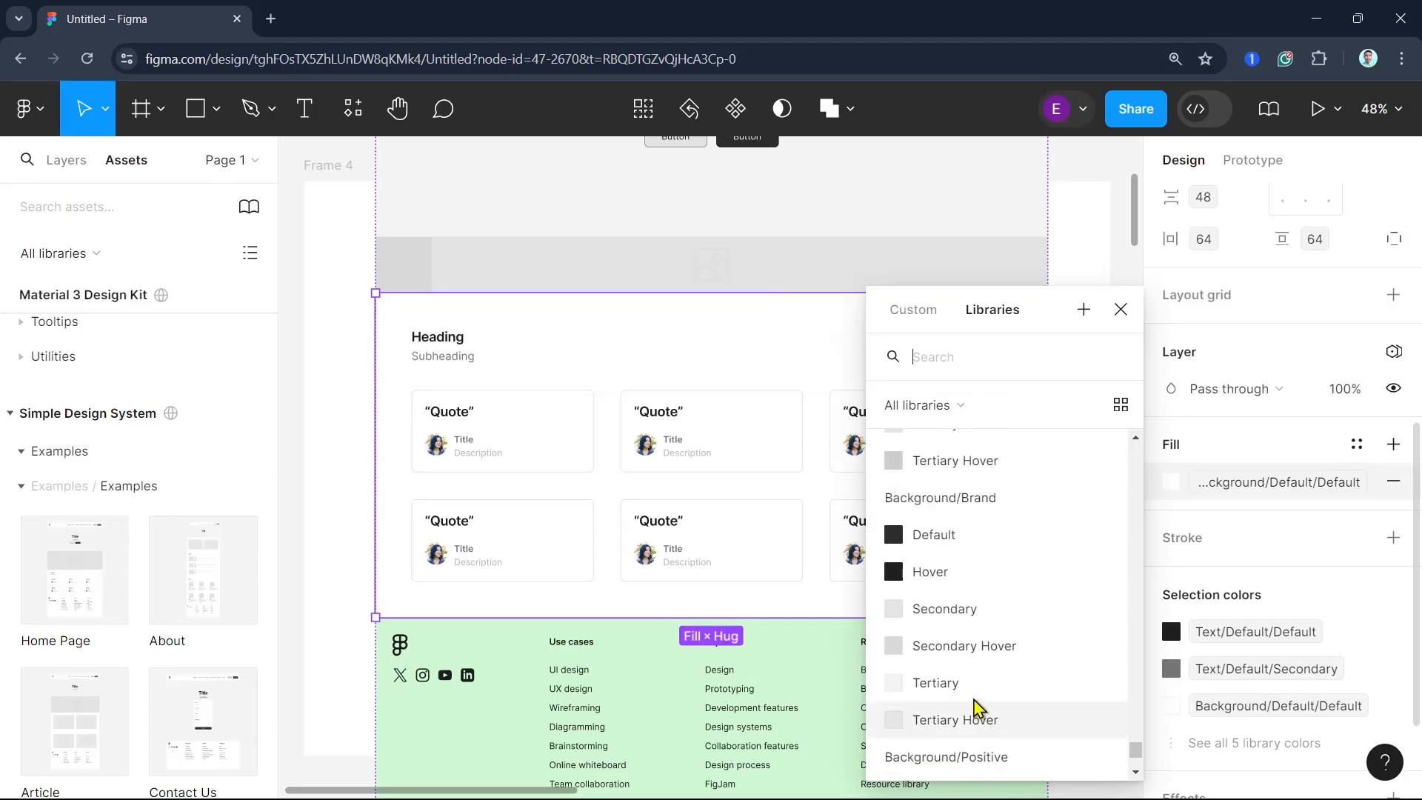
scroll(976, 707, "down", 5)
scroll(960, 459, "up", 1)
left_click(962, 492)
Set the hero section's fill to the library colour Background/Positive/Secondary Hover
scroll(807, 624, "up", 2)
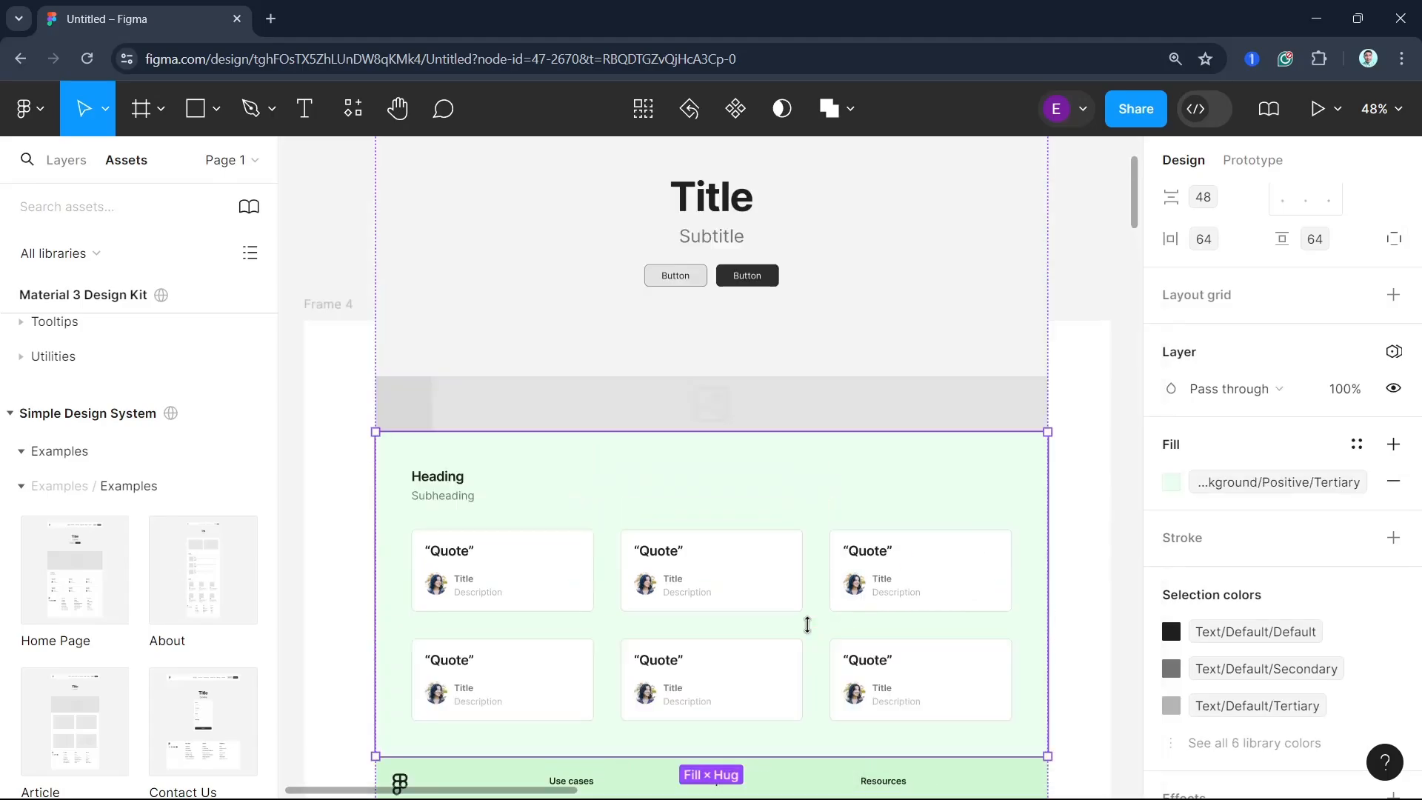
scroll(807, 624, "up", 2)
left_click(888, 403)
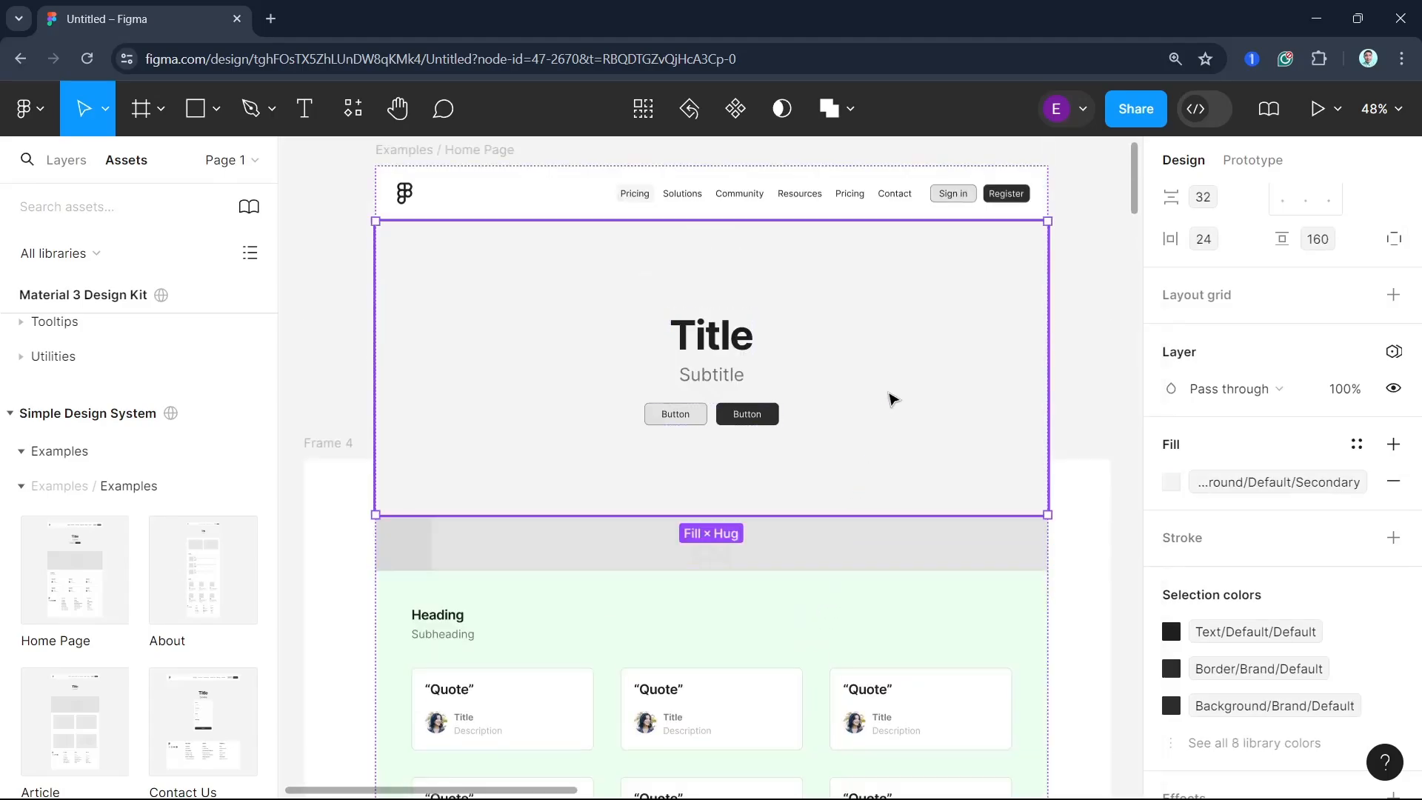
left_click(1170, 486)
scroll(1032, 651, "down", 8)
scroll(1016, 626, "up", 1)
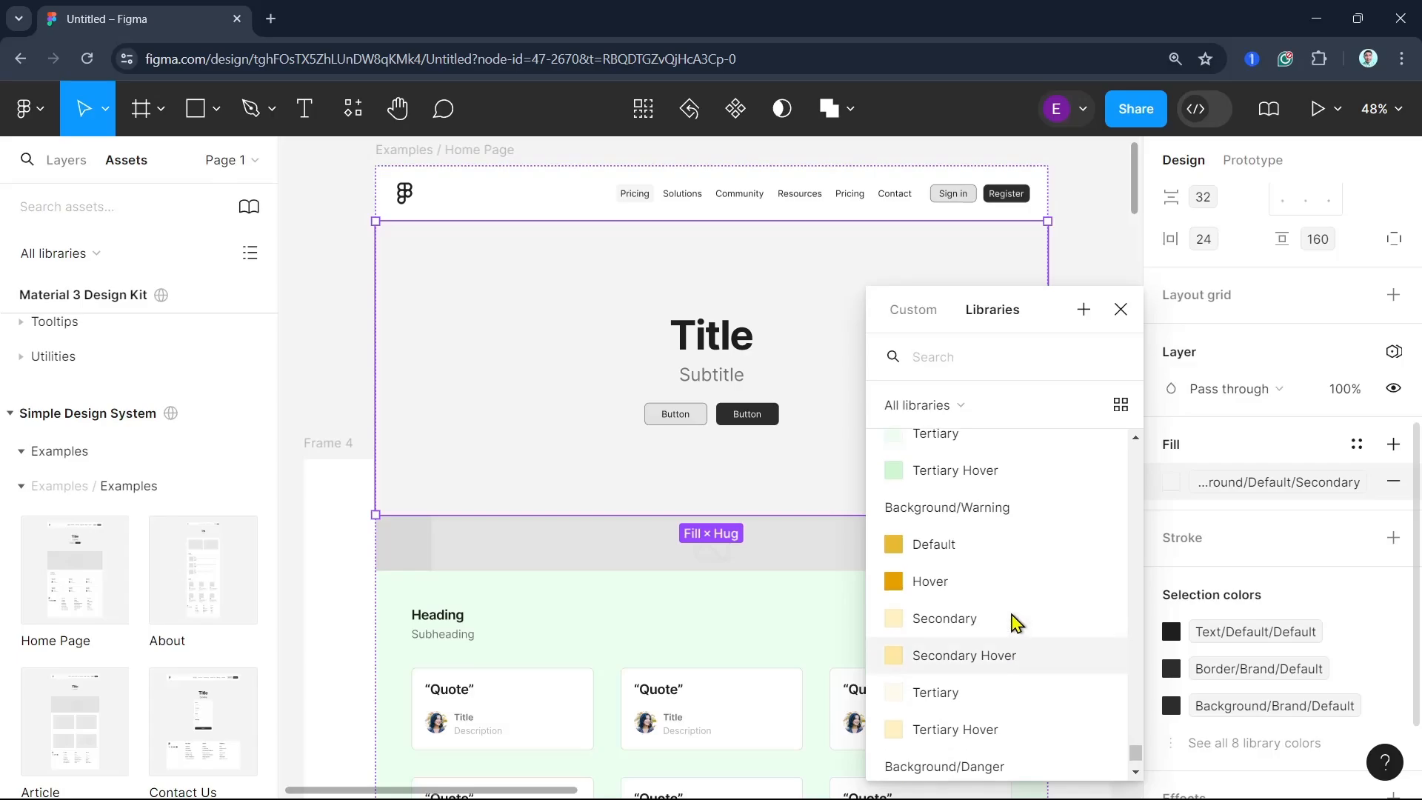
scroll(1007, 578, "up", 3)
left_click(991, 516)
Set the header's fill to the library colour Background/Positive/Default and look over the recoloured page
scroll(963, 519, "up", 3)
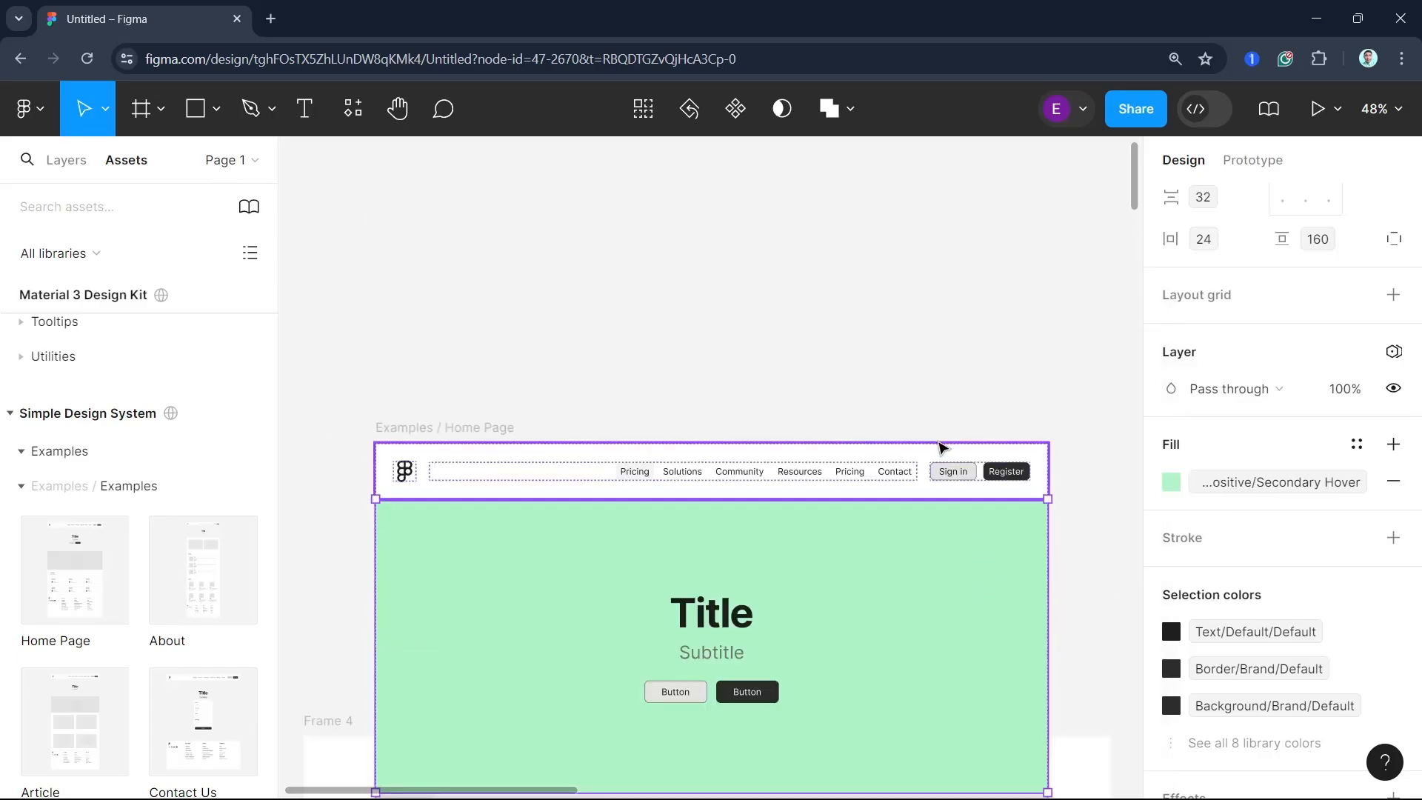
left_click(926, 464)
left_click(1176, 552)
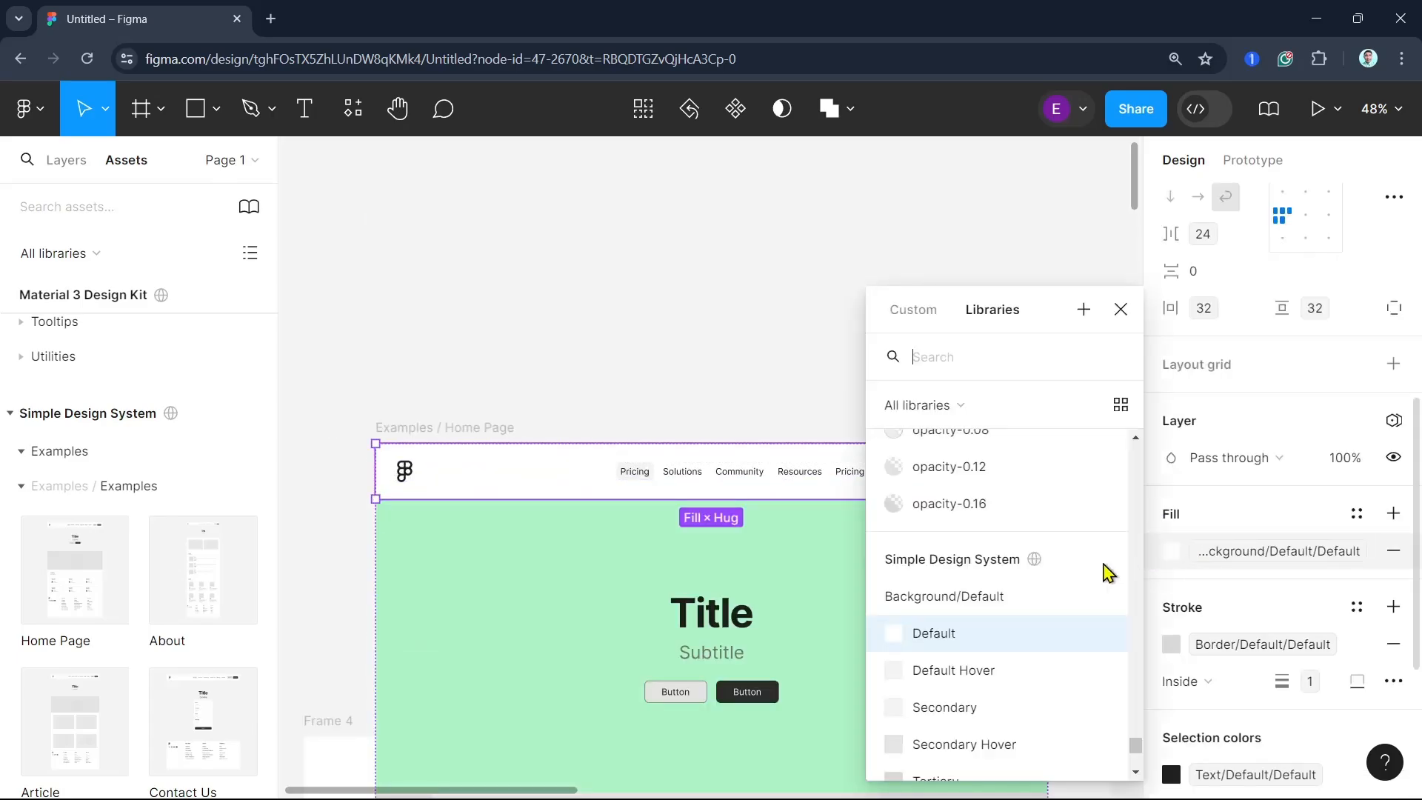
scroll(1022, 641, "down", 10)
scroll(1016, 638, "up", 10)
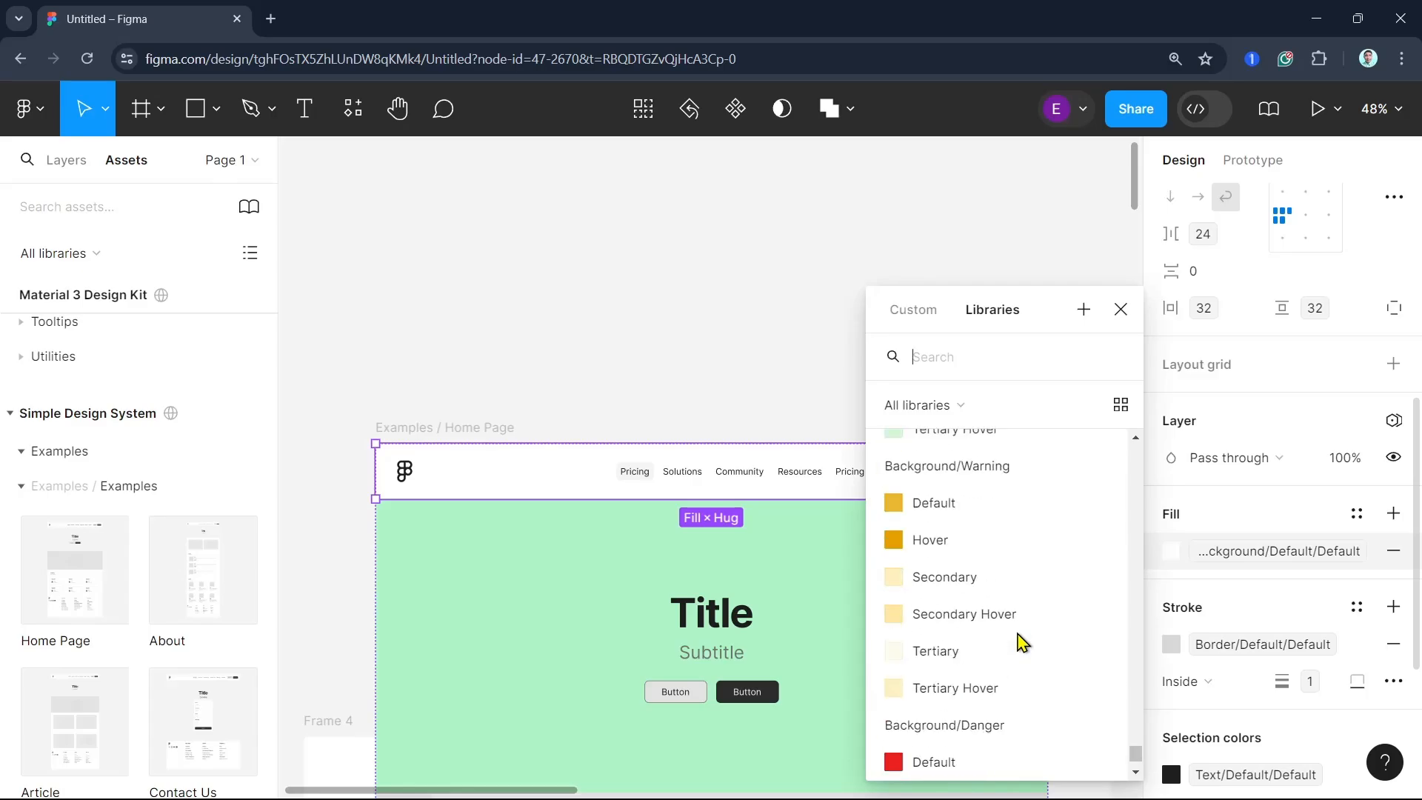
left_click(944, 487)
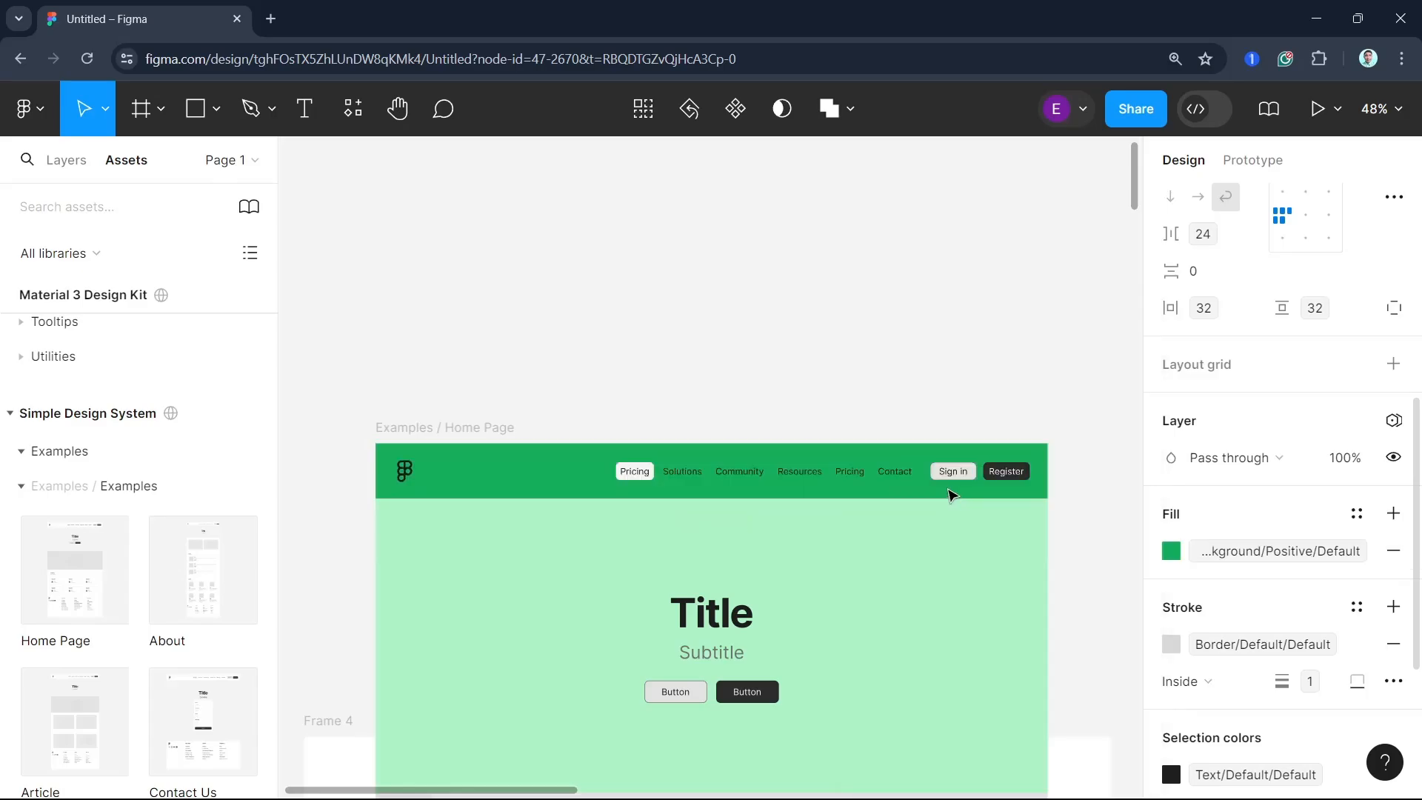
scroll(829, 685, "down", 10)
scroll(864, 676, "up", 15)
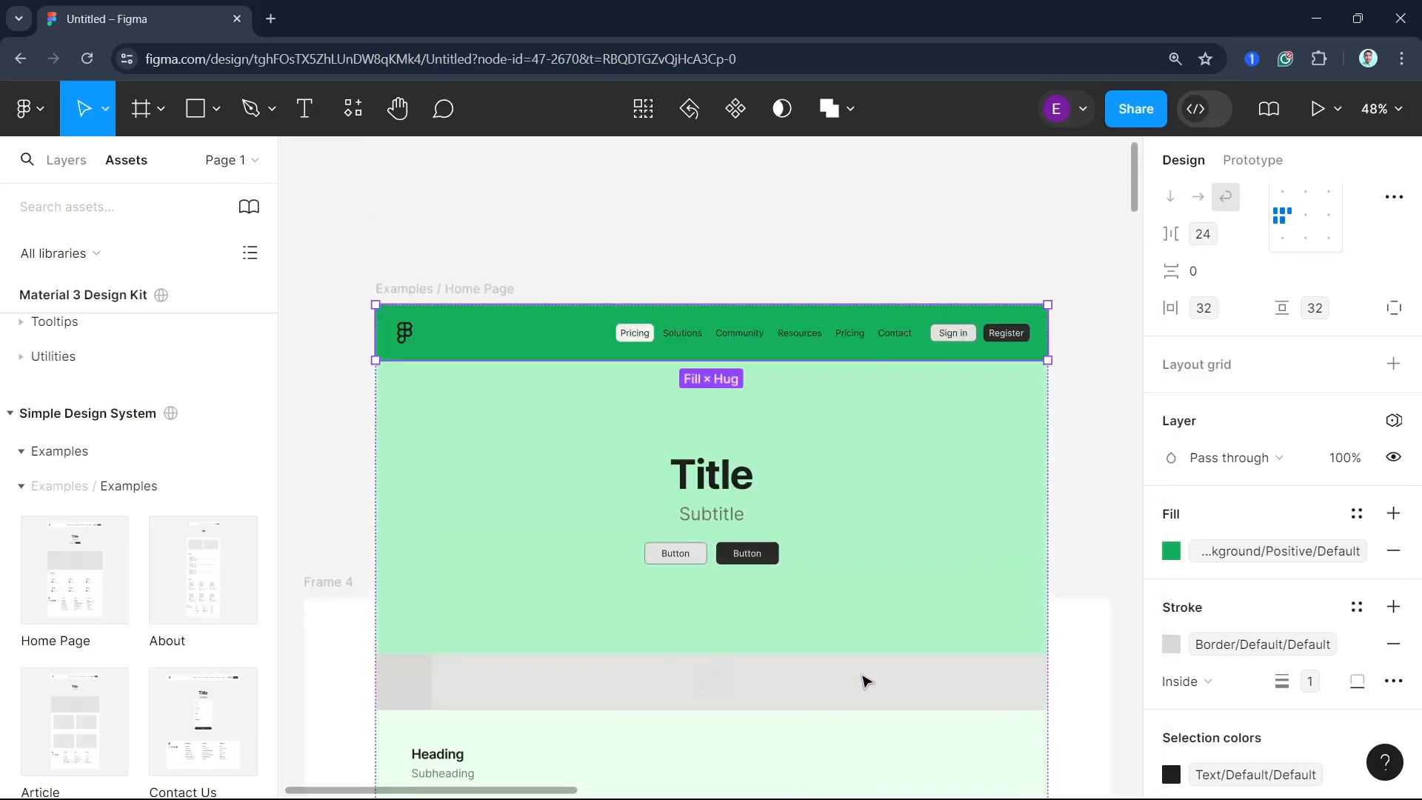
scroll(865, 677, "down", 10)
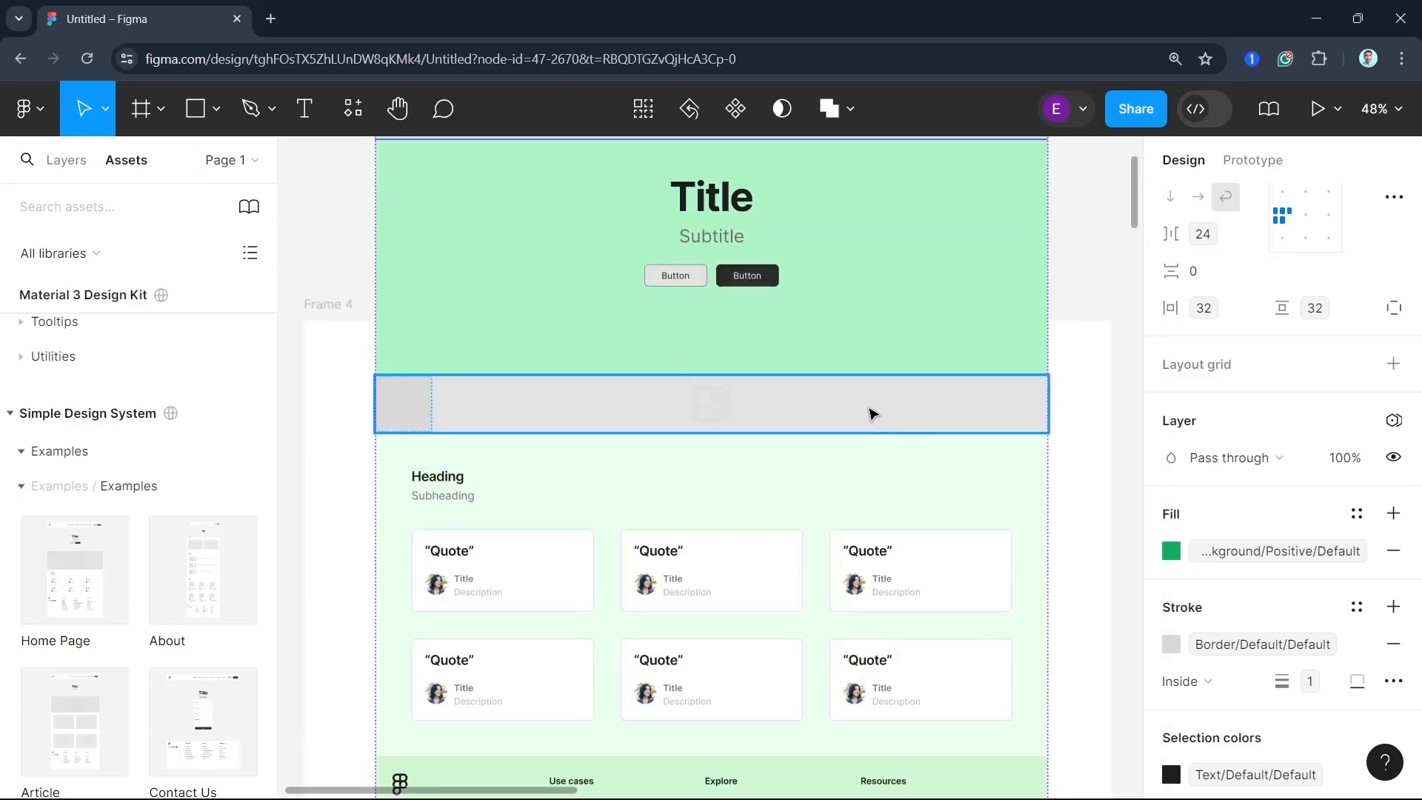